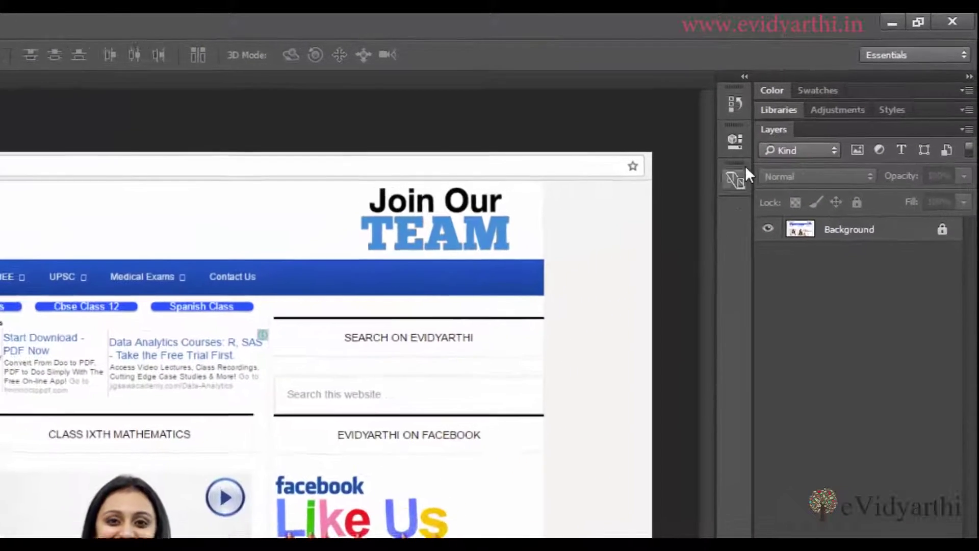
Step: Float the Libraries panel over the document and open its library list to start a new library
left_click_drag(780, 107, 399, 156)
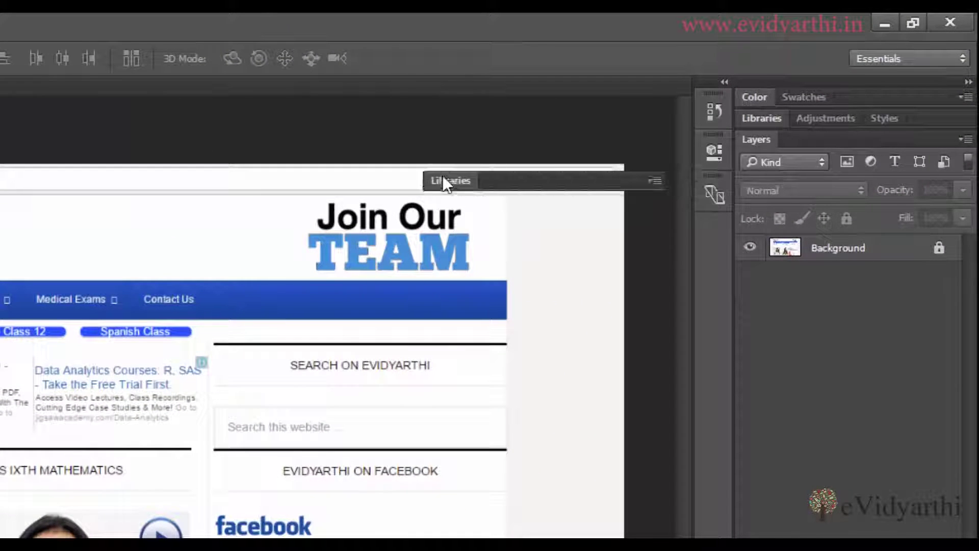
left_click(125, 23)
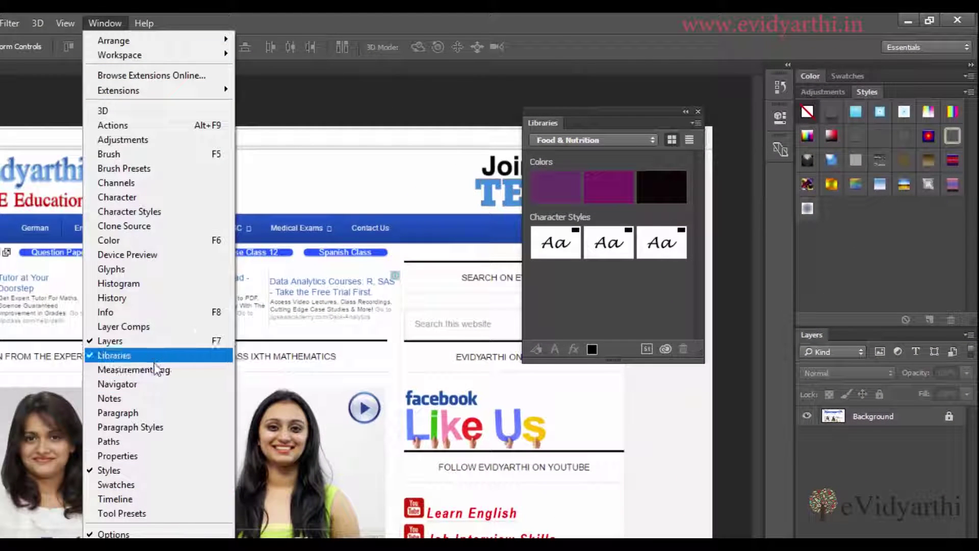
left_click(577, 109)
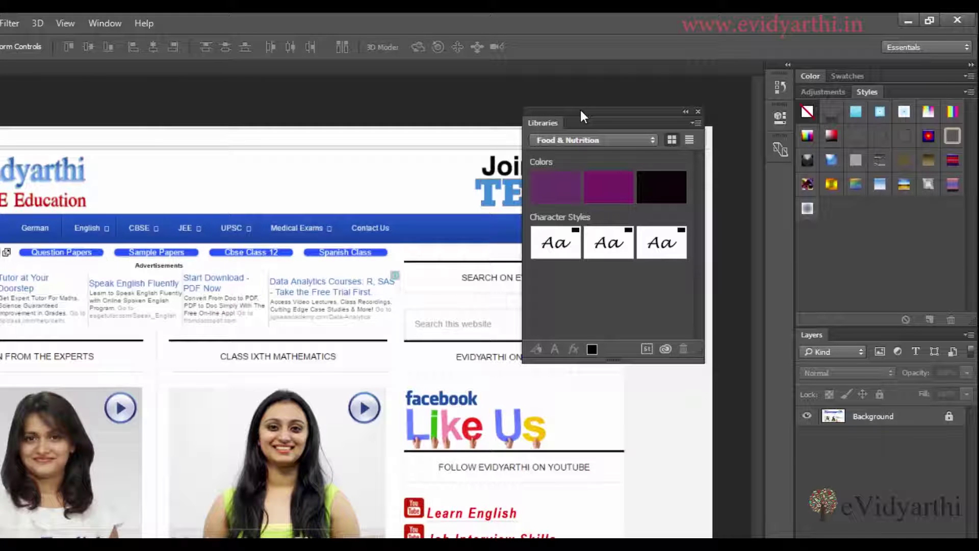
left_click(586, 140)
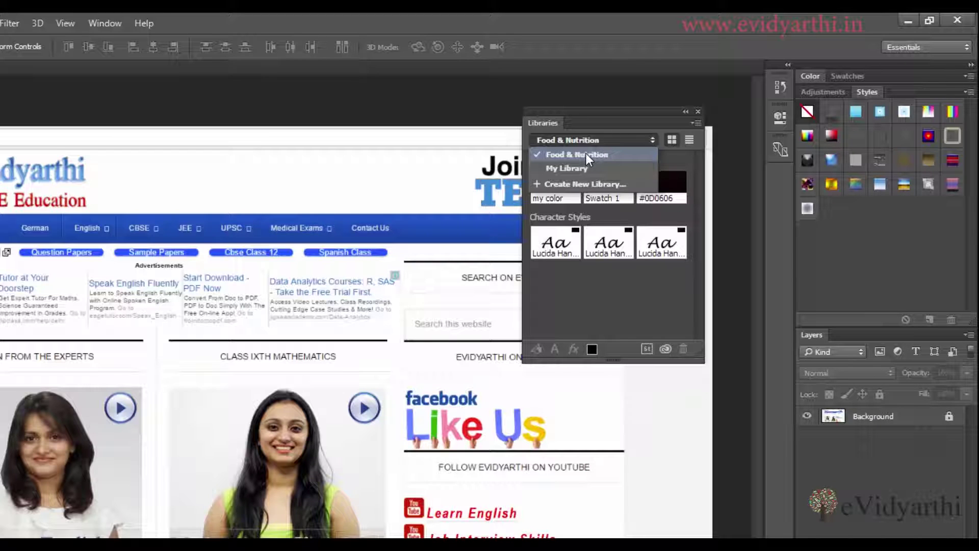
left_click(603, 185)
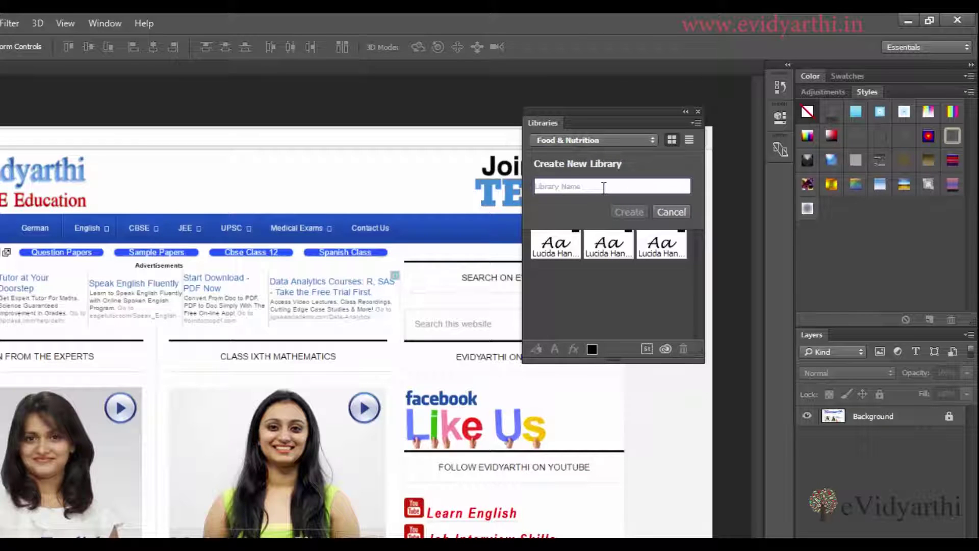
Step: Create a library called 'Screenshot', then unlock and select the Background layer
type("Scr")
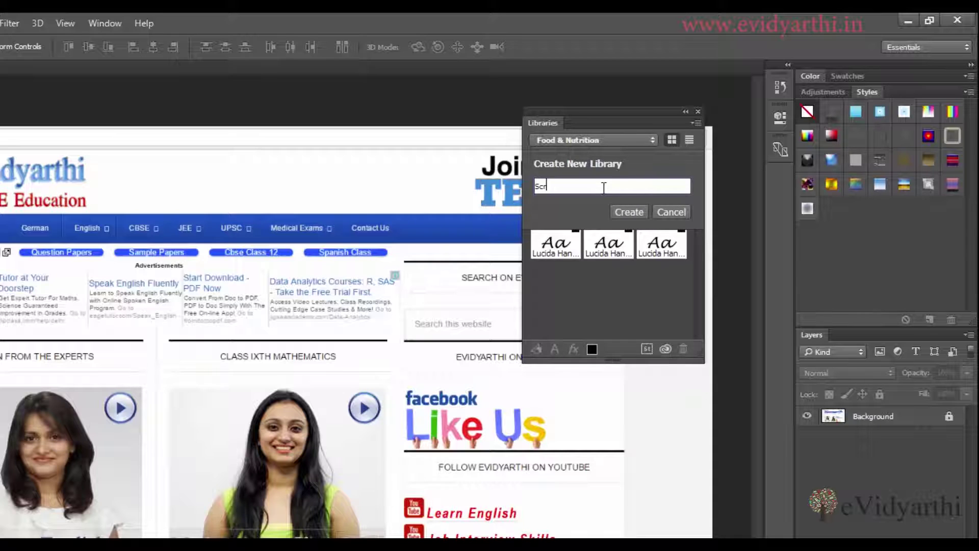
type("eenshot")
left_click(629, 212)
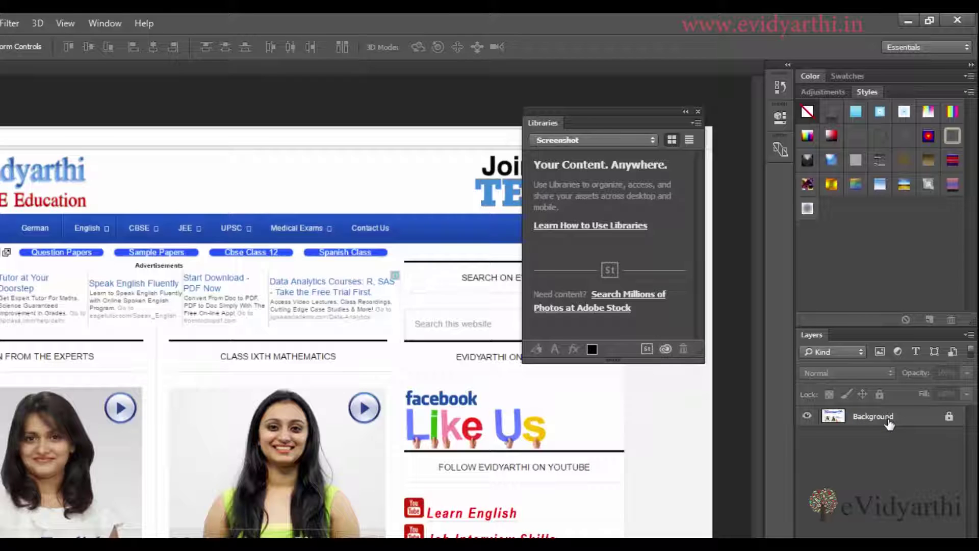
left_click(949, 418)
left_click(917, 422)
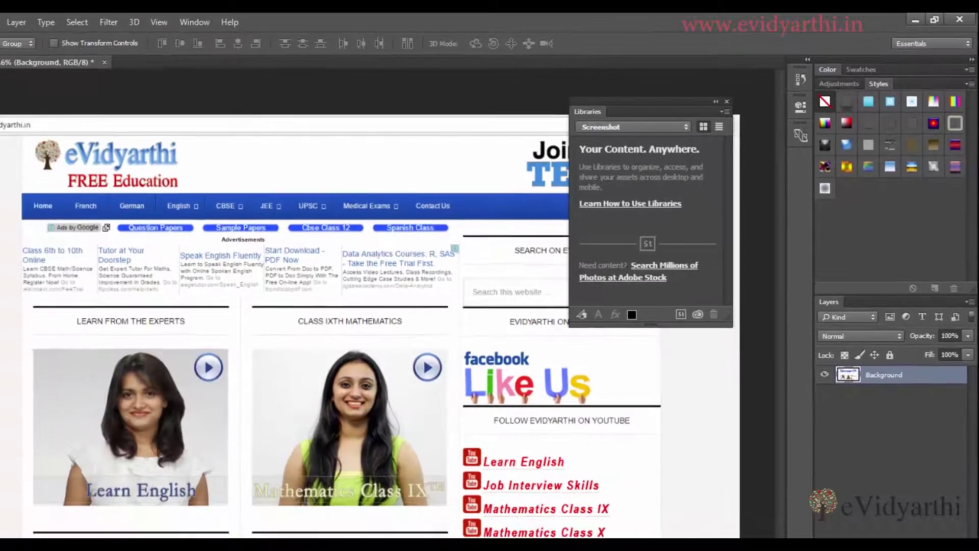
Step: Add a 5 px inside Stroke effect in a slightly darkened blue sampled from the nav bar
left_click(874, 533)
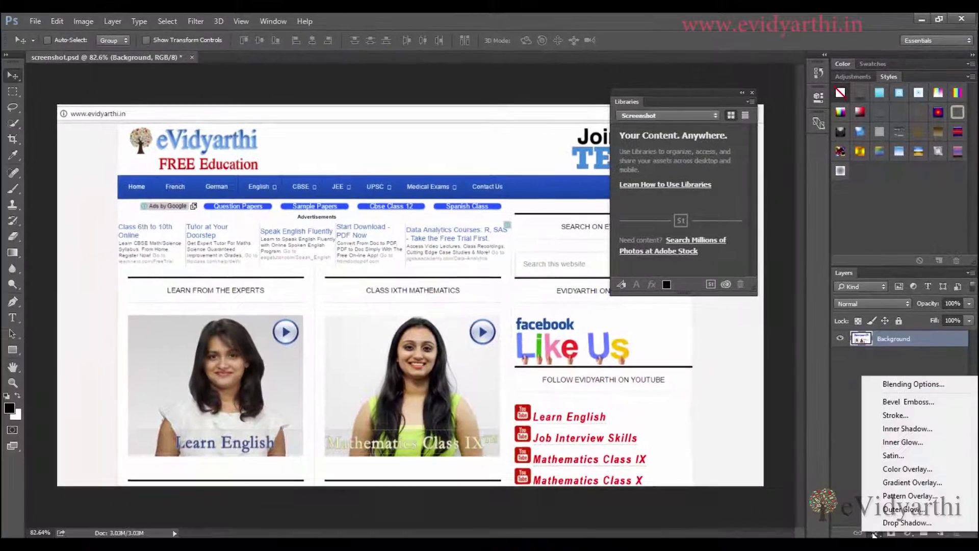
left_click(902, 415)
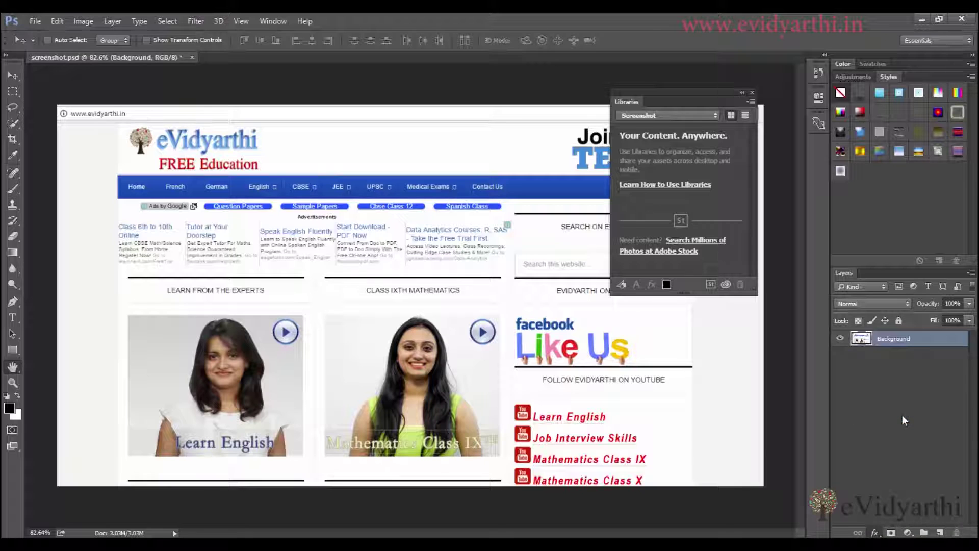
left_click_drag(618, 160, 694, 181)
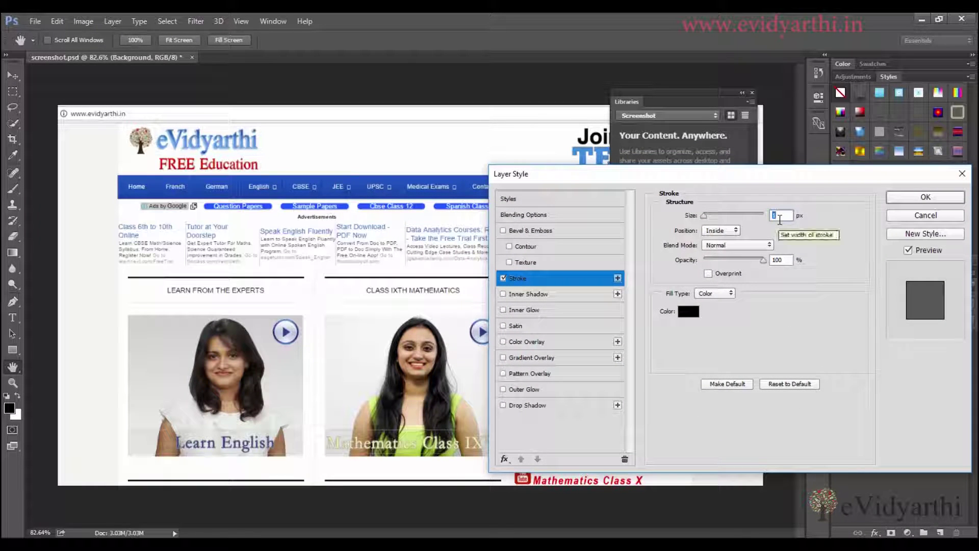
type("3")
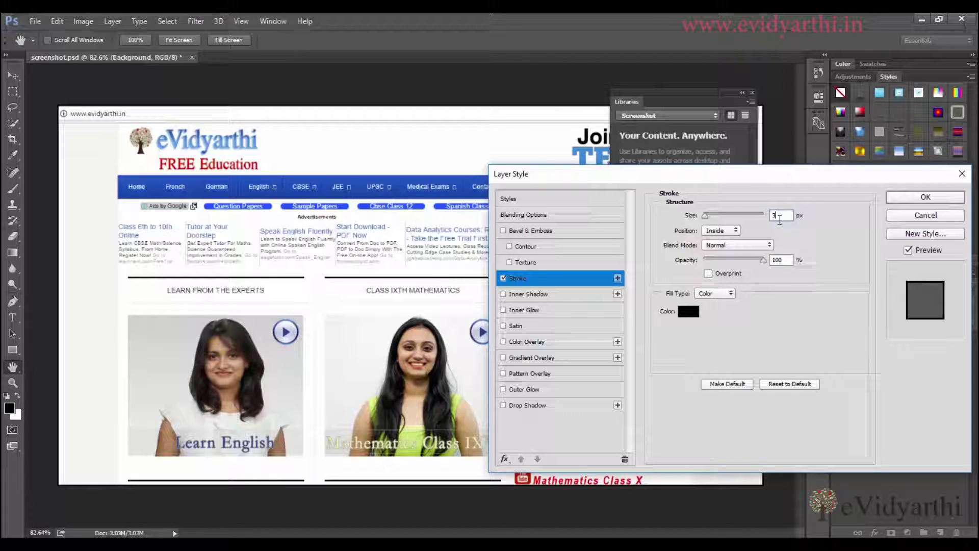
left_click(688, 312)
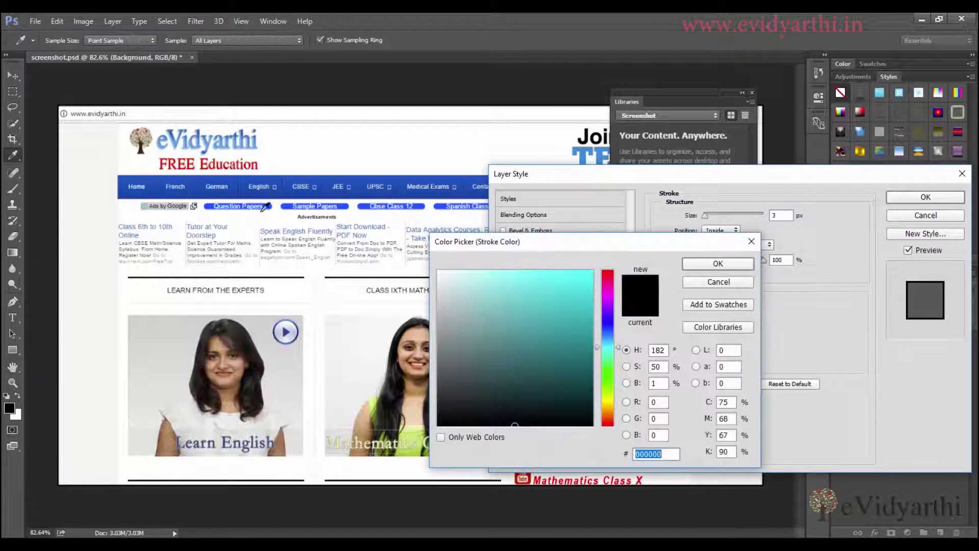
left_click(259, 180)
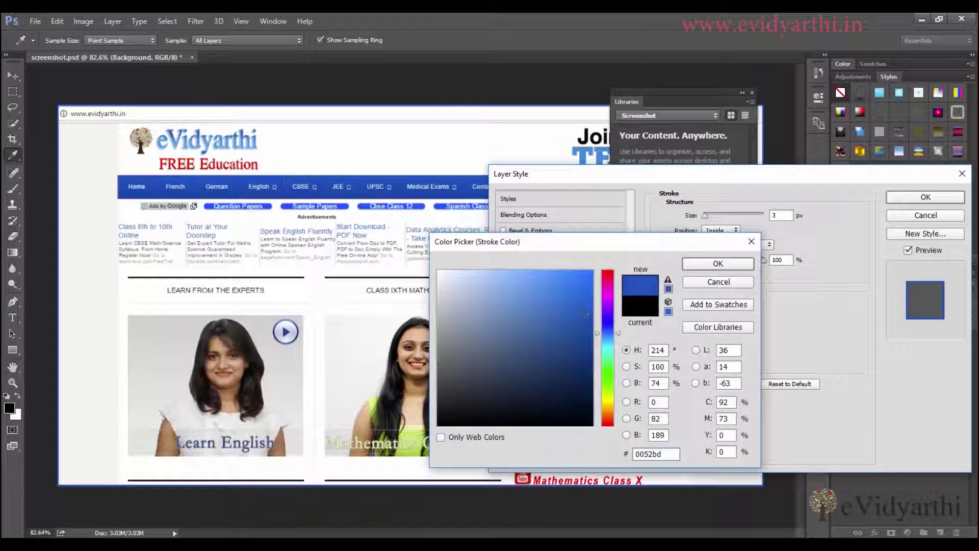
left_click_drag(591, 311, 586, 329)
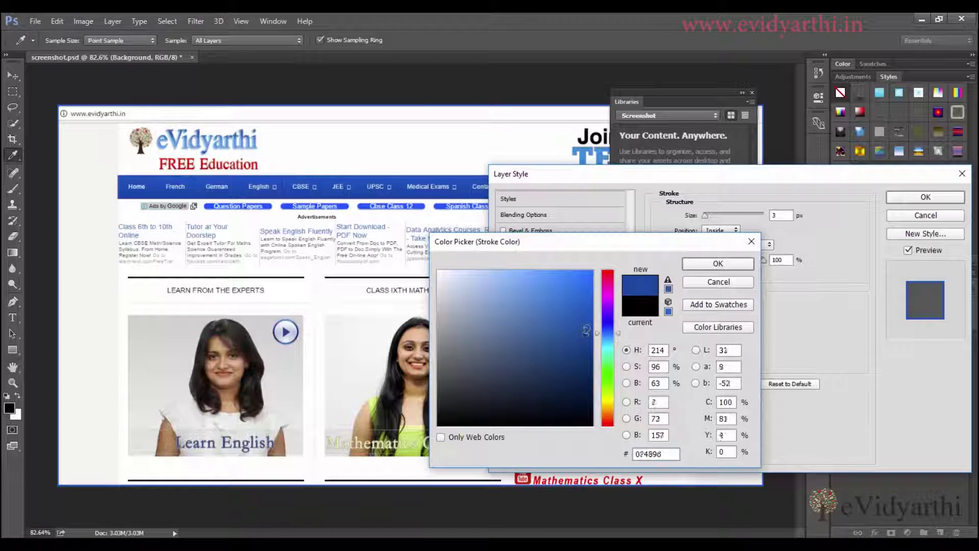
left_click(706, 264)
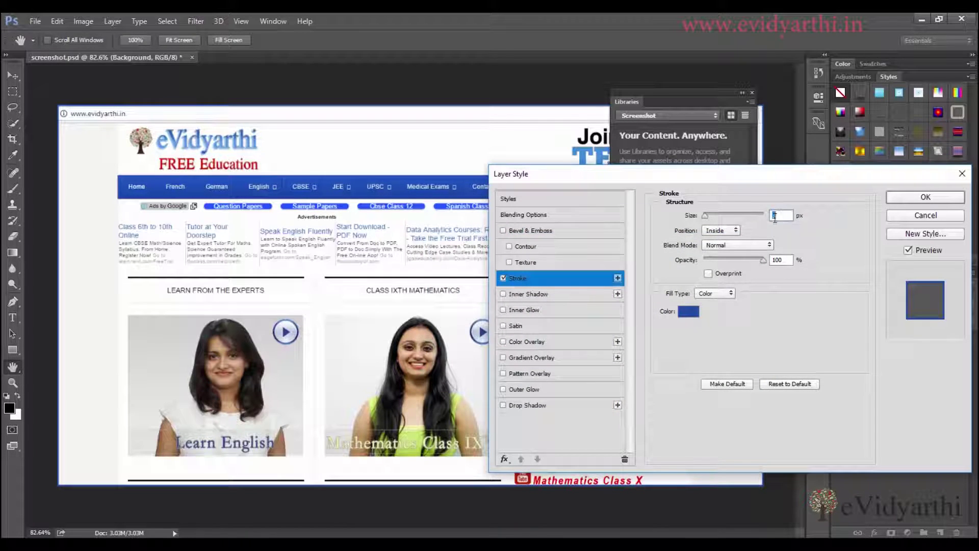
left_click_drag(705, 216, 705, 215)
type("5")
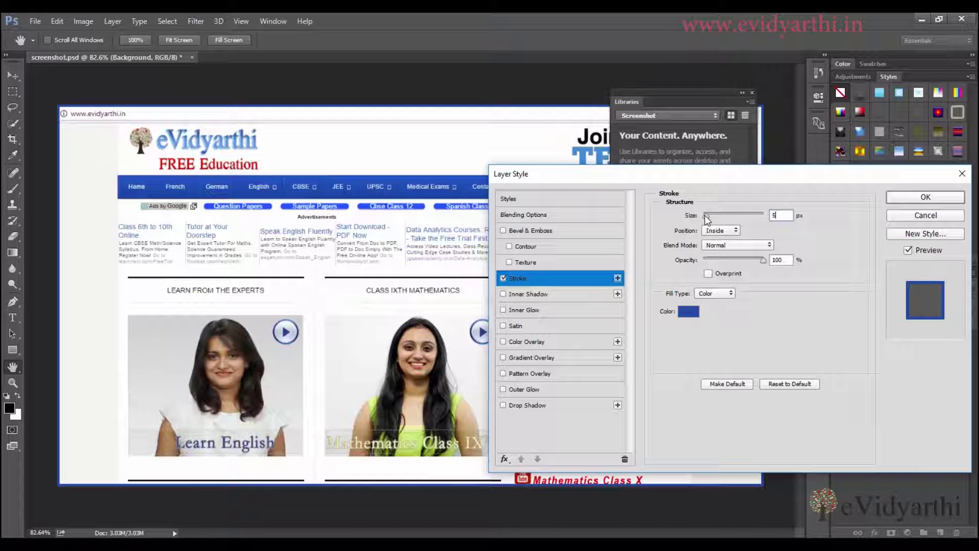
left_click(925, 196)
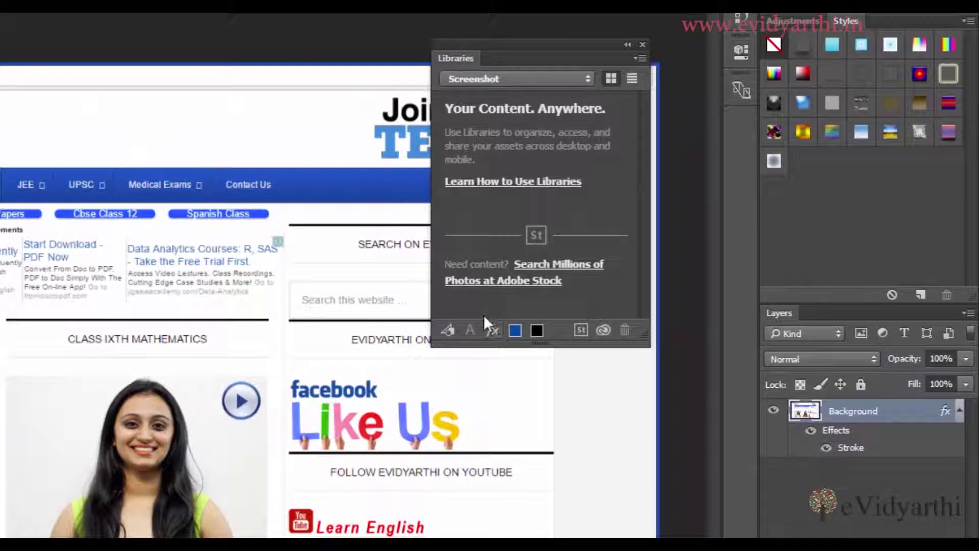
Step: Add the layer's style to the Screenshot library and rename it 'stroke'
left_click(493, 330)
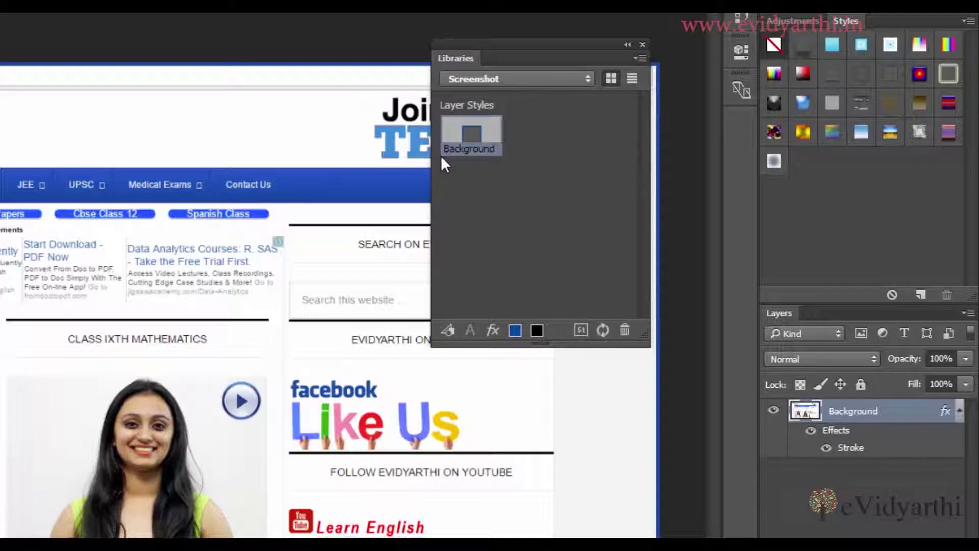
double_click(482, 152)
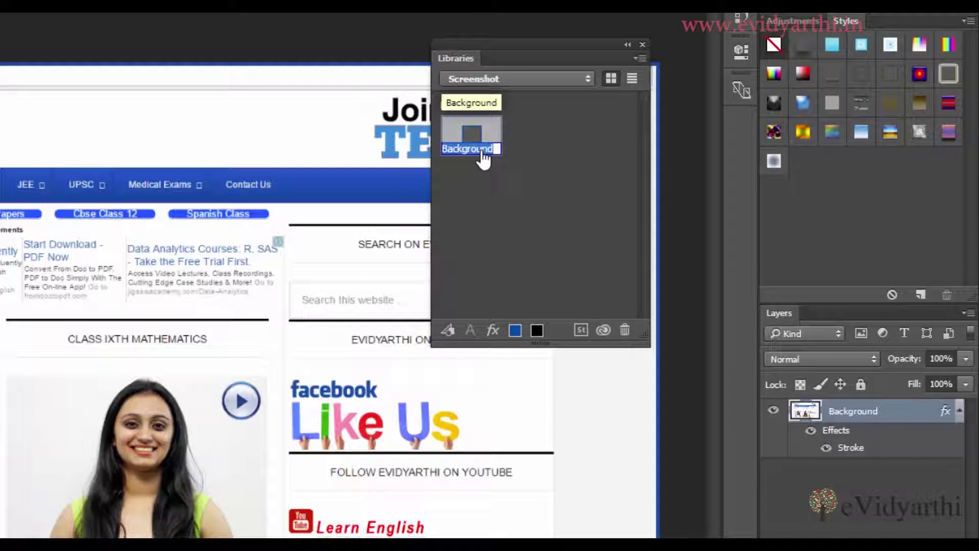
type("stroke")
key("Return")
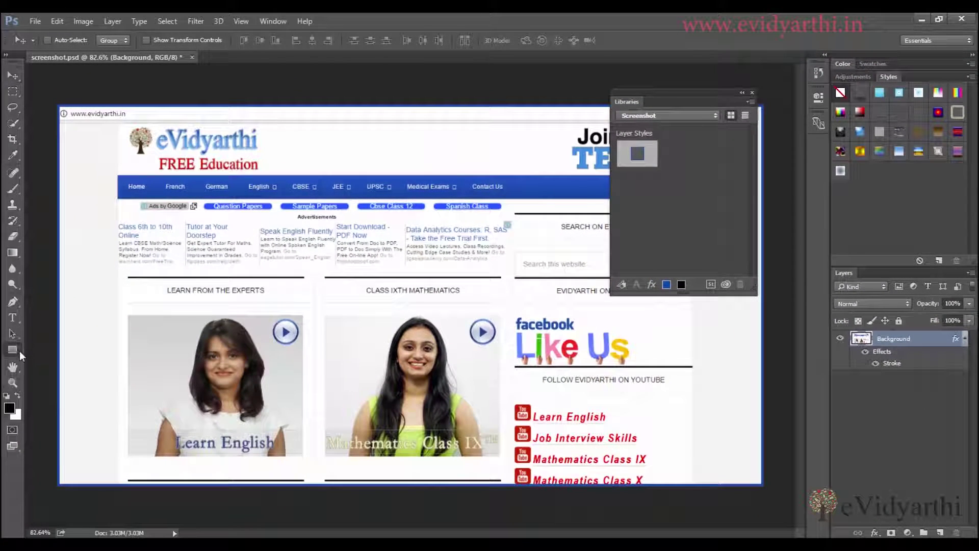
Step: Switch to the Custom Shape tool and reset the shape collection to the default set
left_click(19, 351)
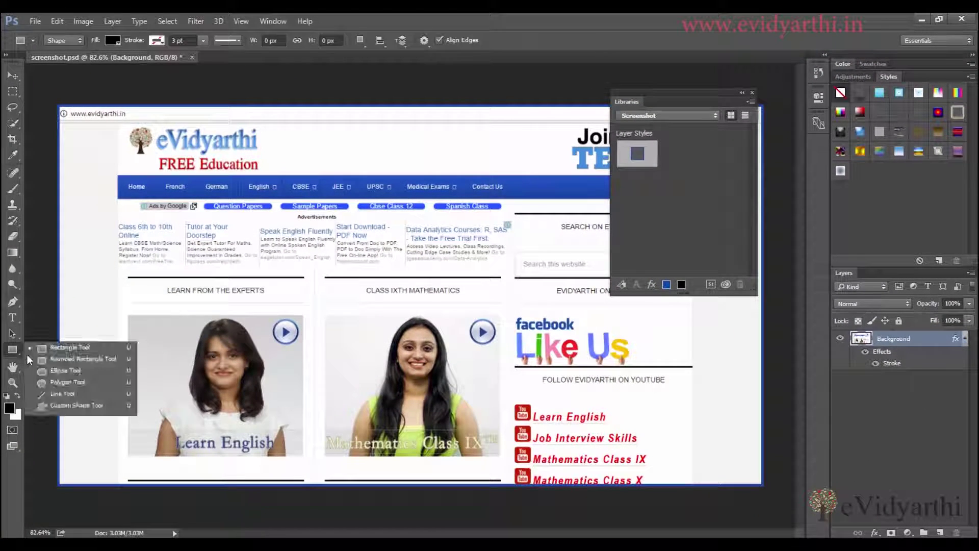
left_click(61, 407)
left_click(477, 42)
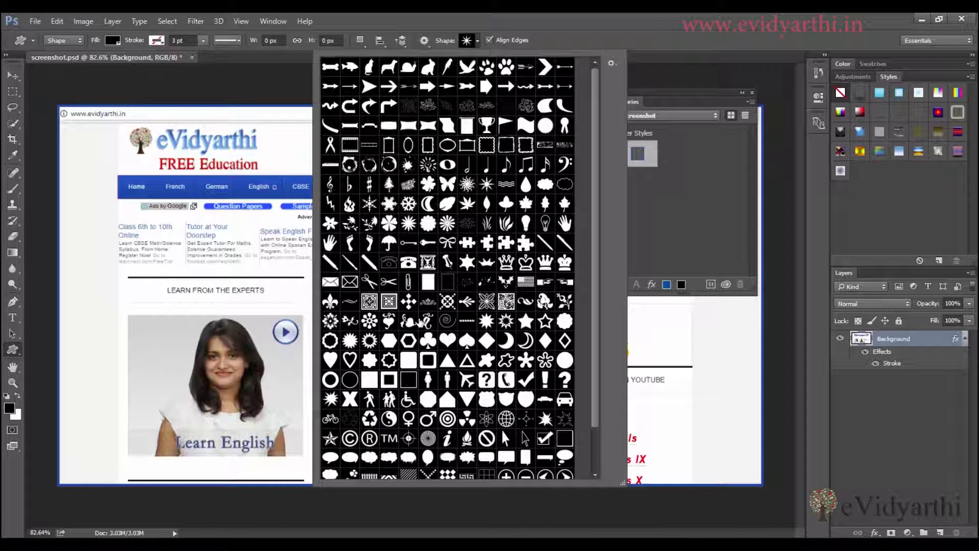
left_click(612, 64)
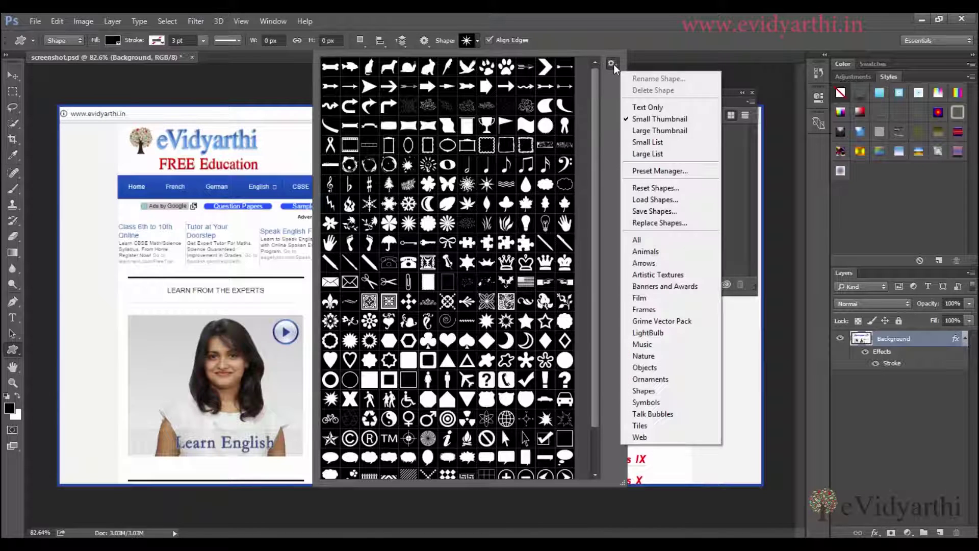
left_click(652, 189)
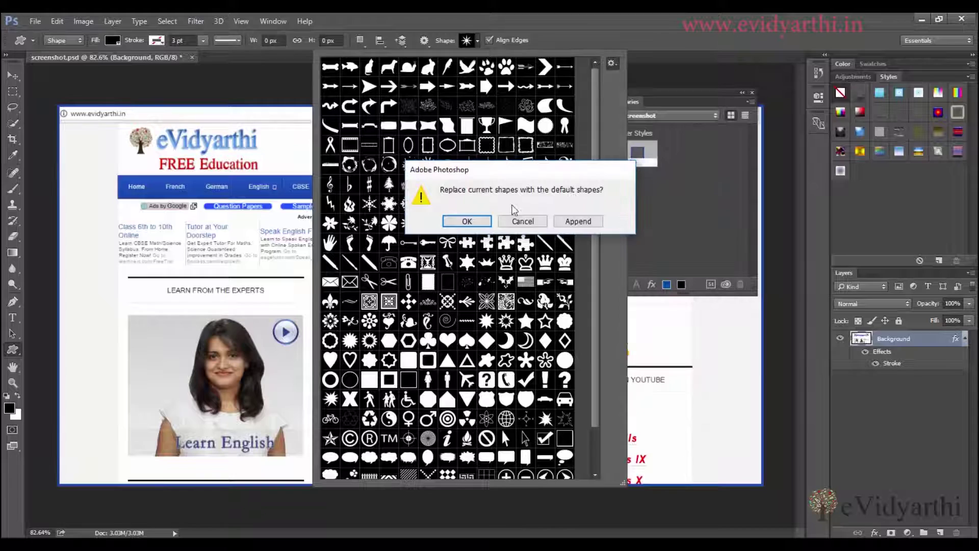
left_click(467, 223)
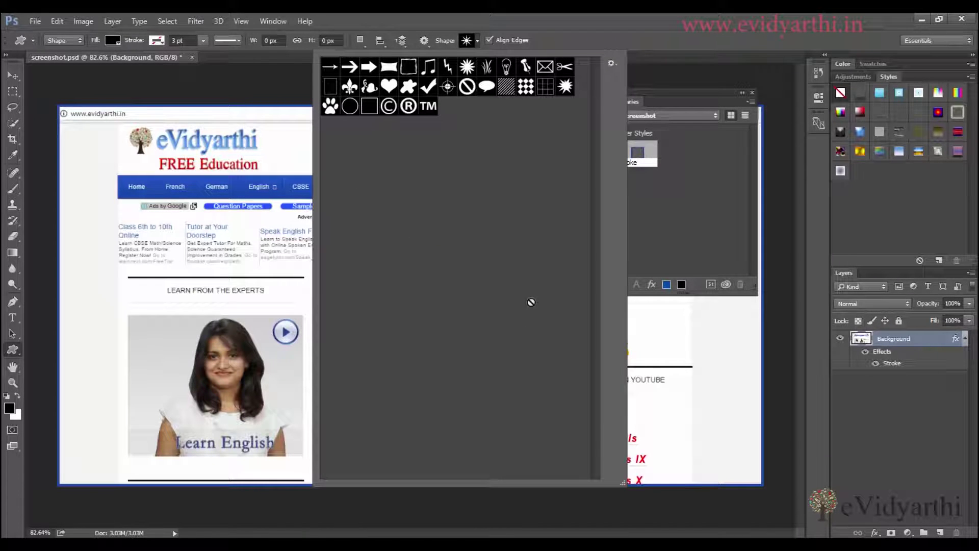
Step: Choose the plain circle outline as the custom shape
left_click_drag(623, 483, 617, 142)
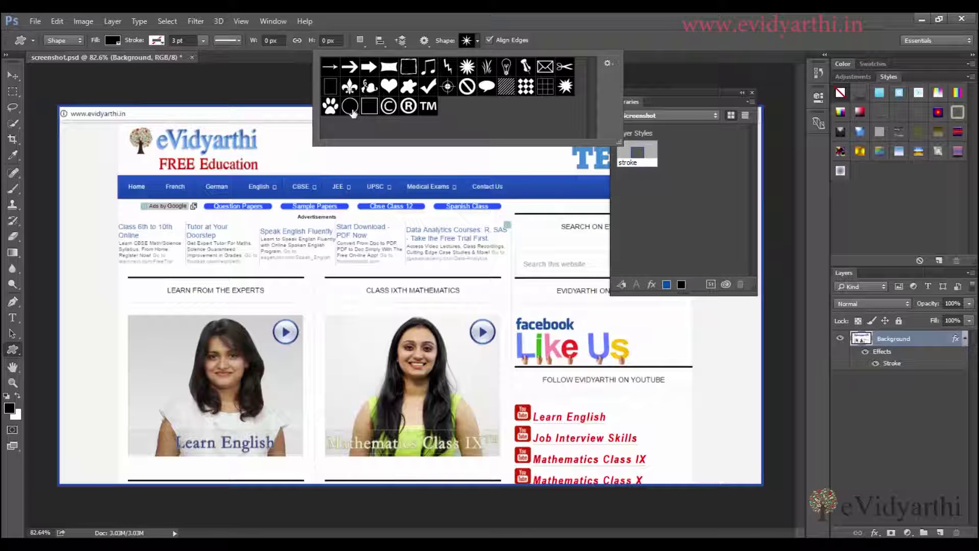
left_click(350, 106)
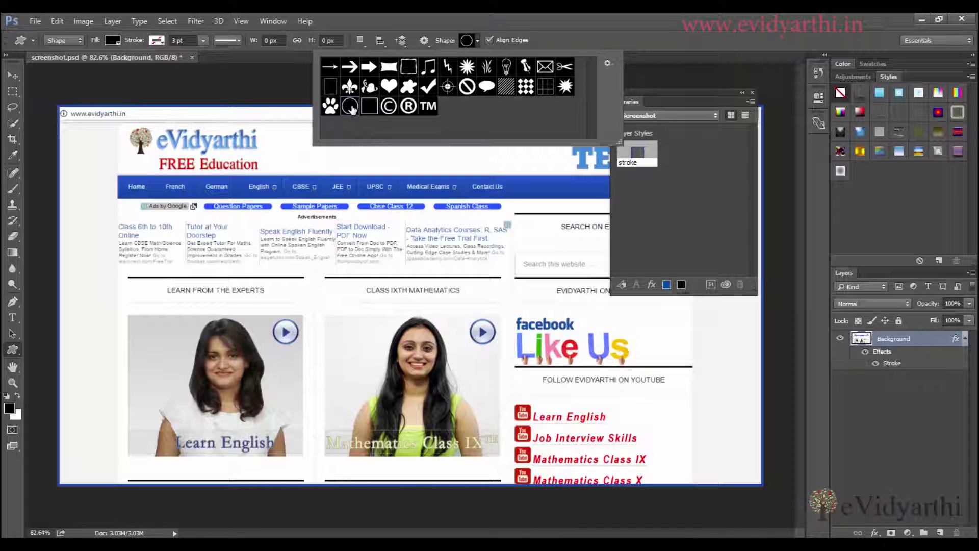
double_click(349, 105)
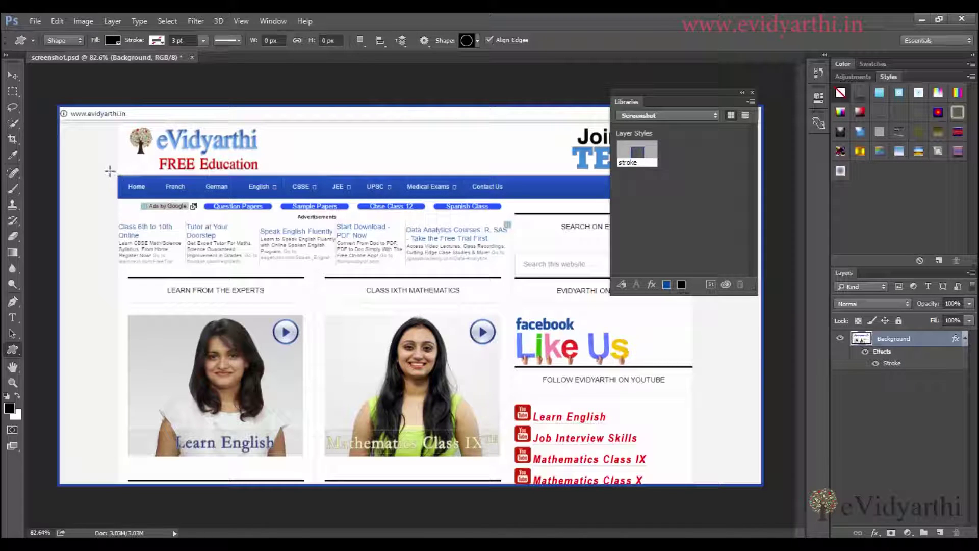
Step: Draw a circle shape around the Home link and give it a red fill
left_click_drag(110, 171, 161, 207)
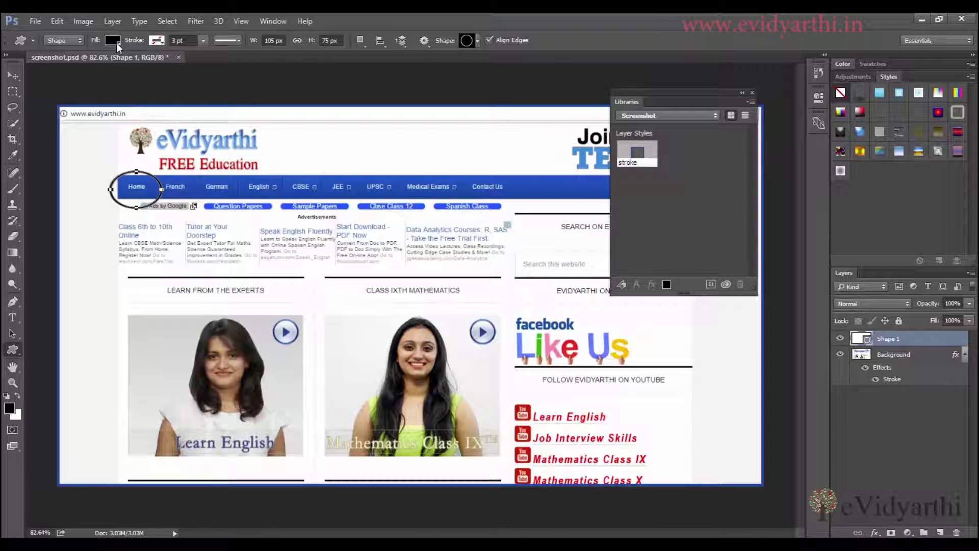
left_click(116, 43)
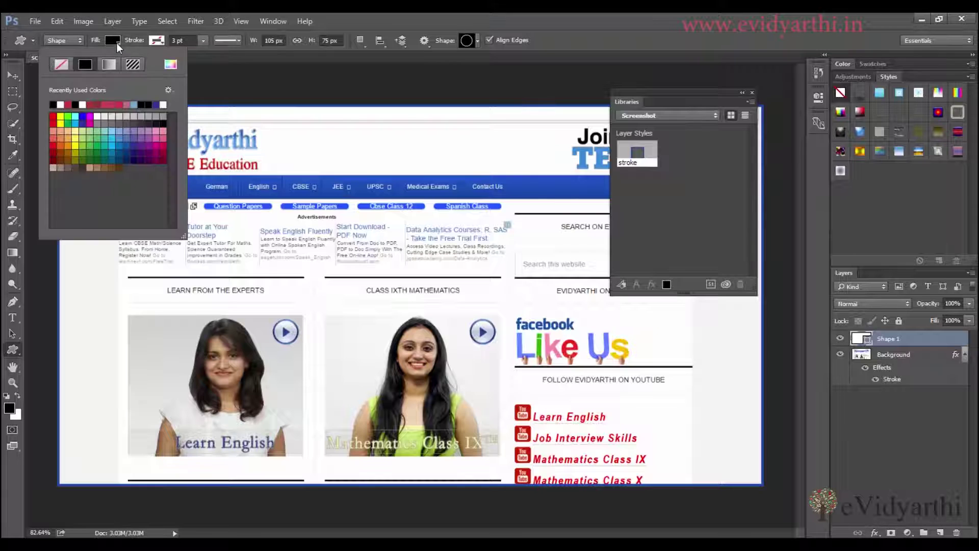
left_click(53, 117)
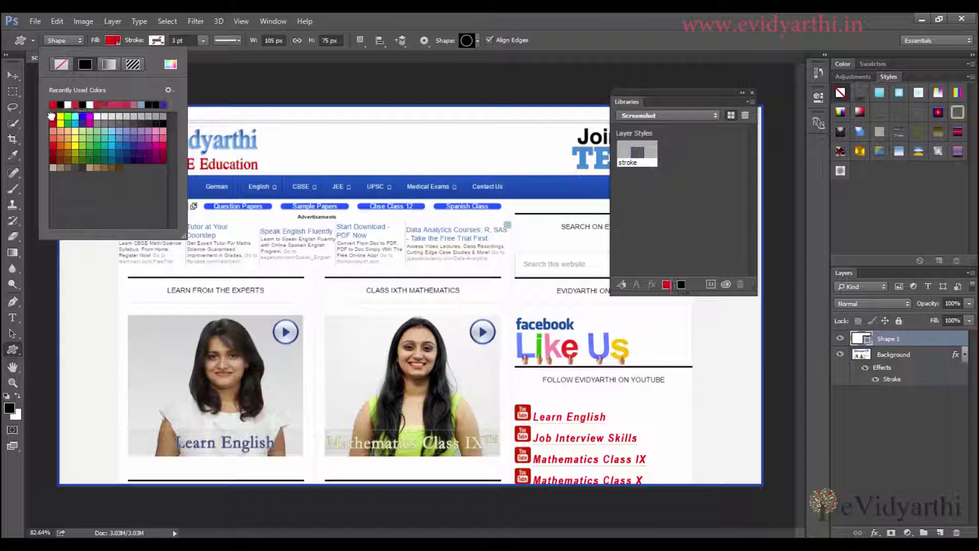
left_click(198, 92)
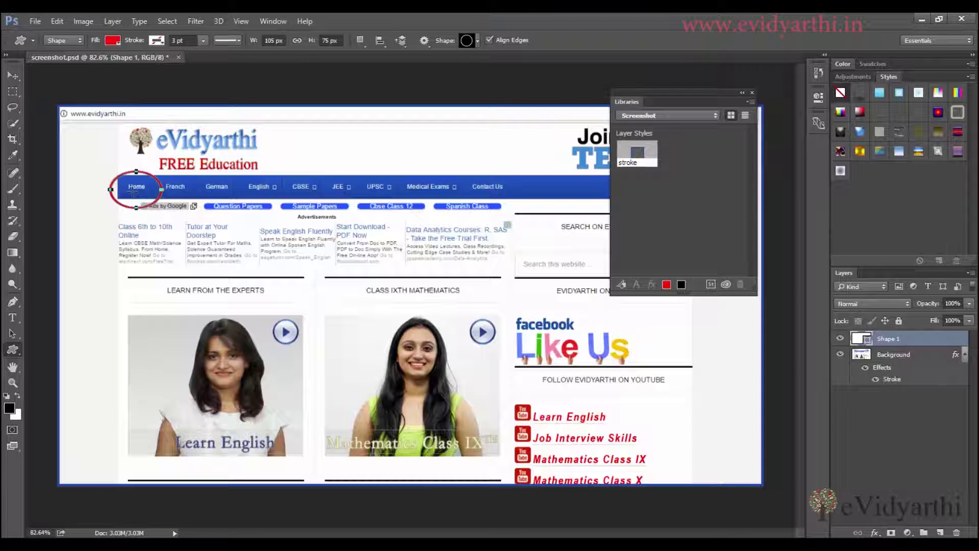
Step: Drag the red ring from the canvas into the Screenshot library as graphic Shape 1
key("v")
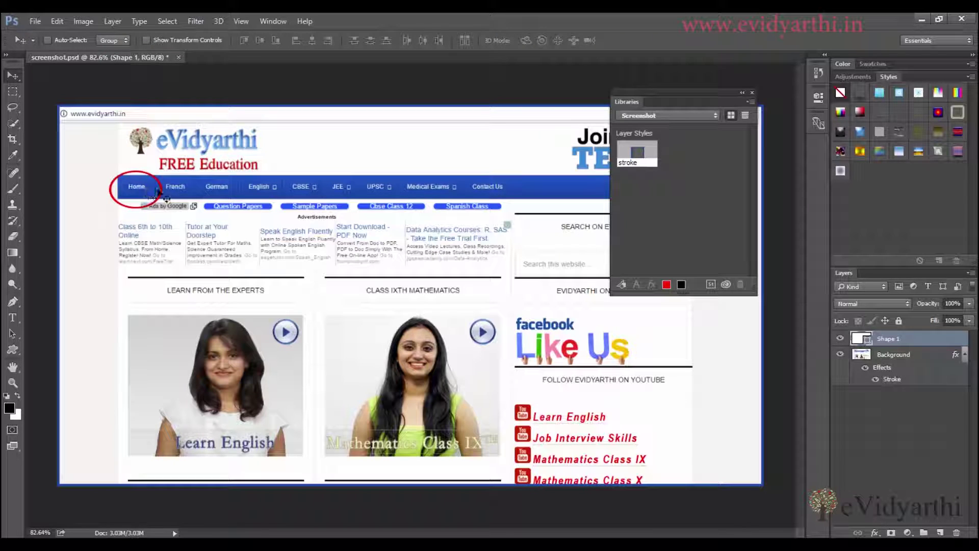
mouse_move(157, 191)
left_mouse_down()
mouse_move(192, 206)
mouse_move(496, 247)
mouse_move(666, 255)
mouse_move(669, 244)
left_mouse_up()
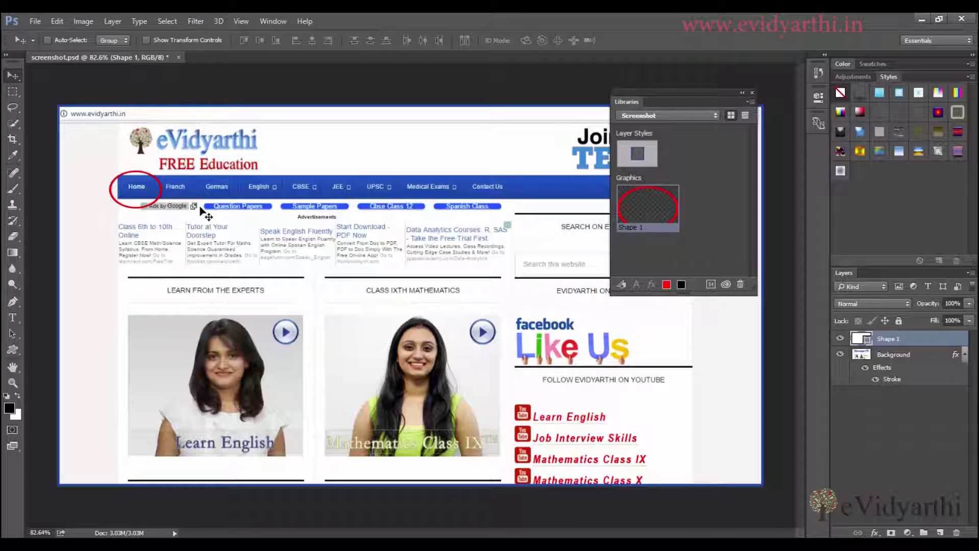
right_click(651, 219)
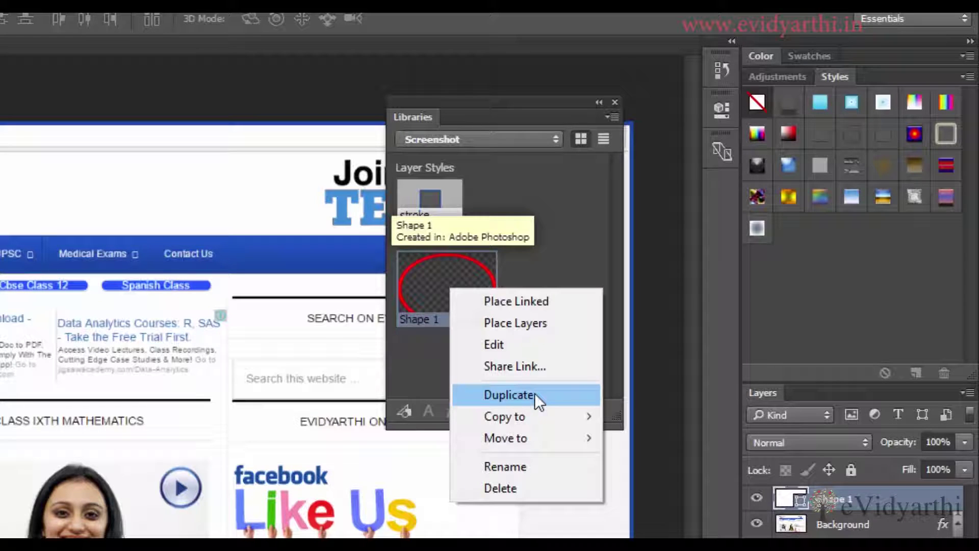
mouse_move(532, 418)
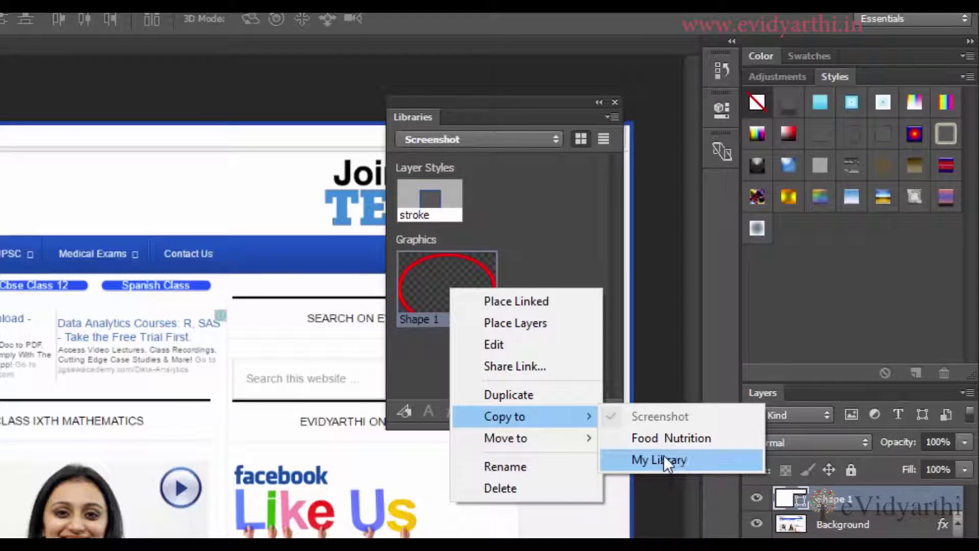
mouse_move(562, 436)
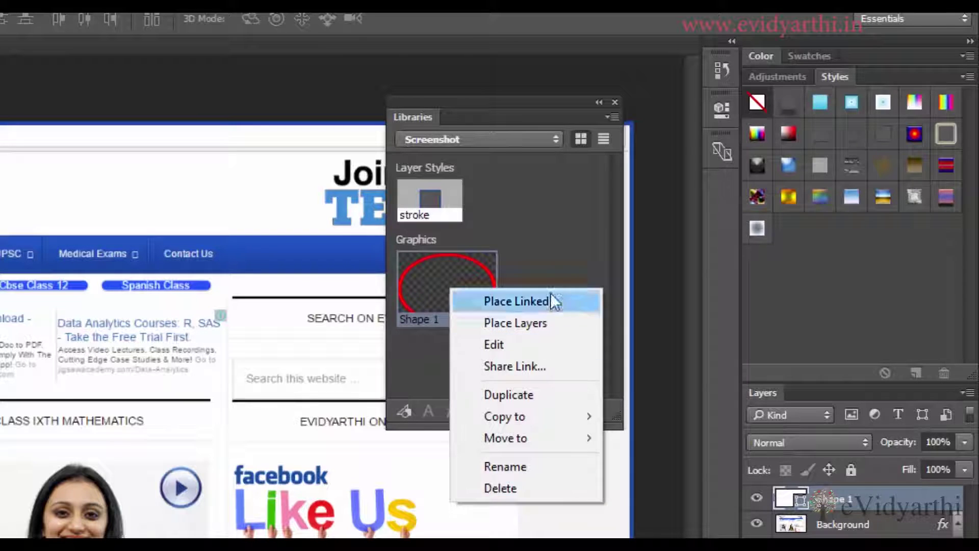
left_click(555, 255)
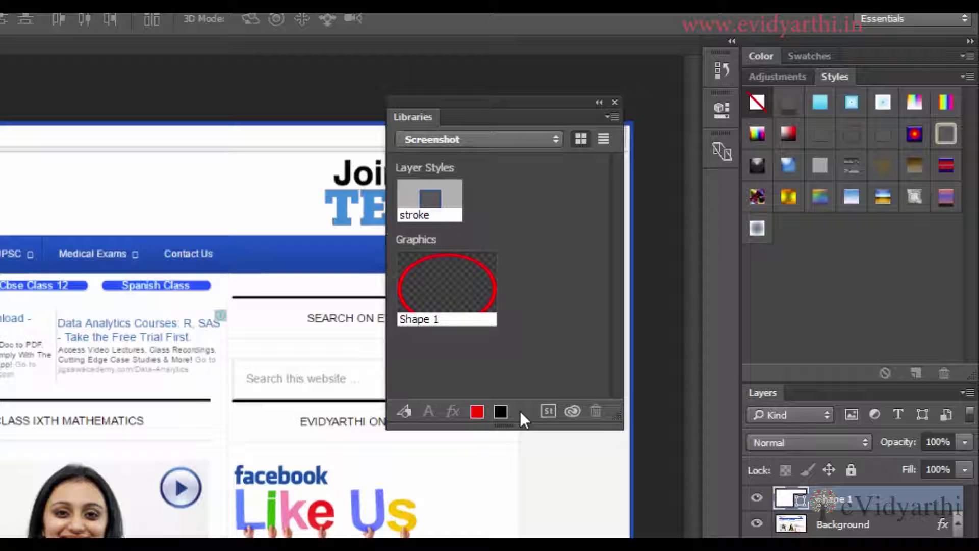
Step: Save red and black to the library, then set the foreground to green #45C685 and add it
left_click(478, 412)
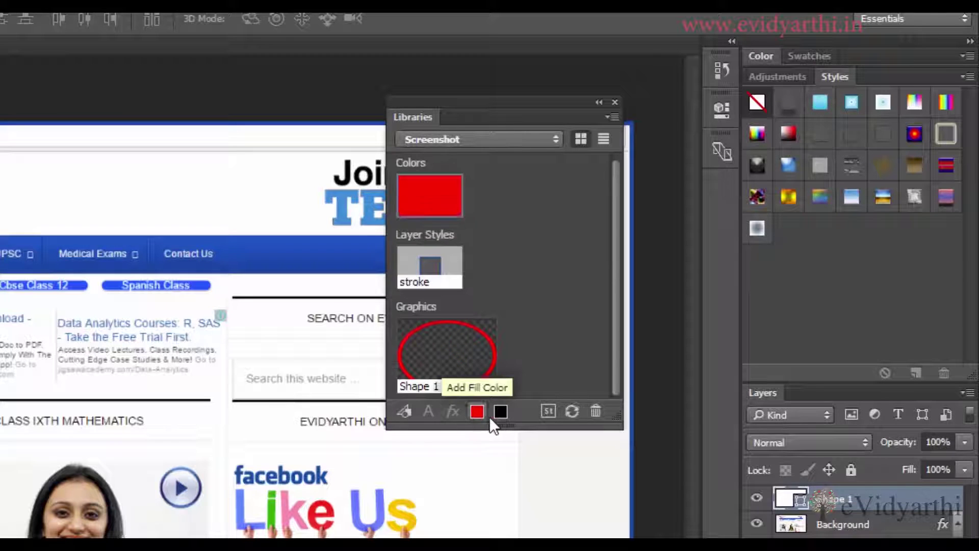
left_click(501, 414)
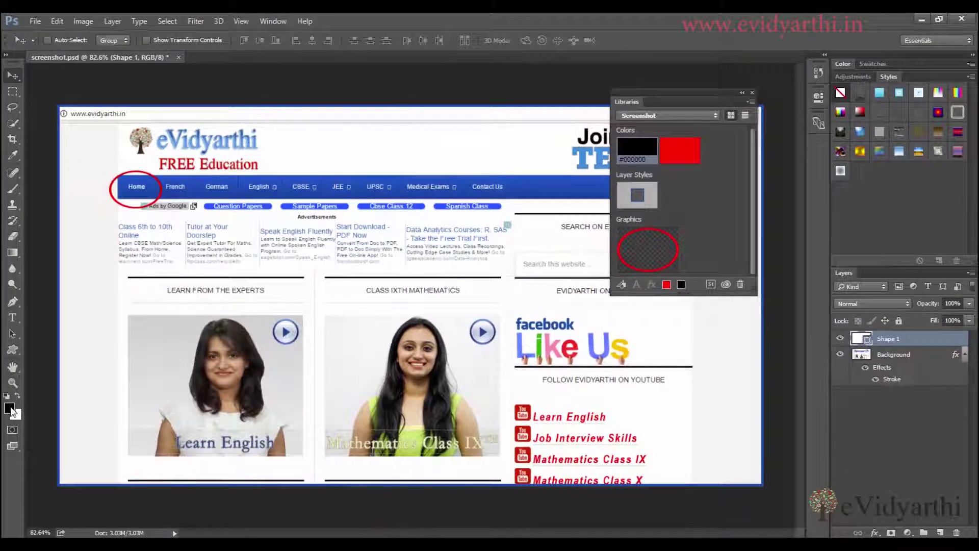
double_click(430, 196)
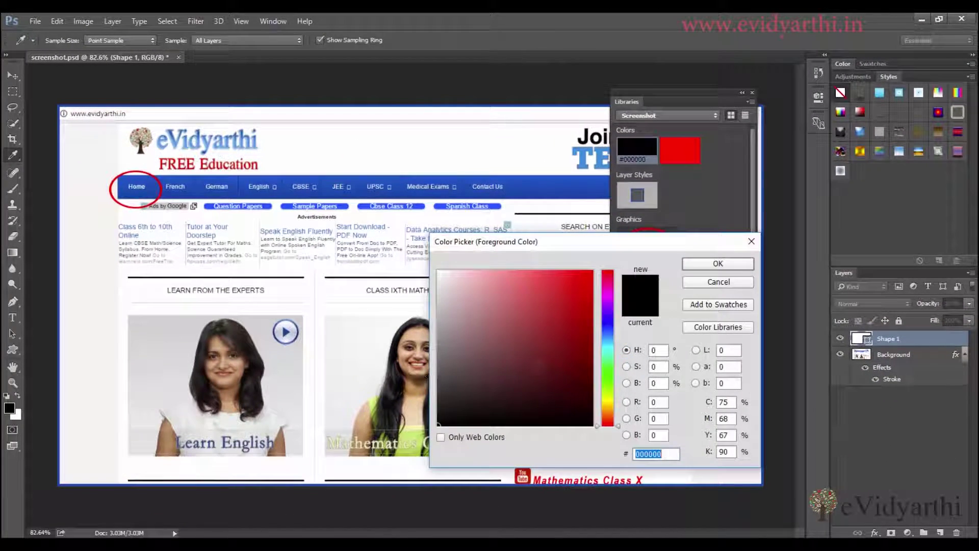
left_click(508, 394)
left_click_drag(610, 373, 598, 361)
left_click(538, 305)
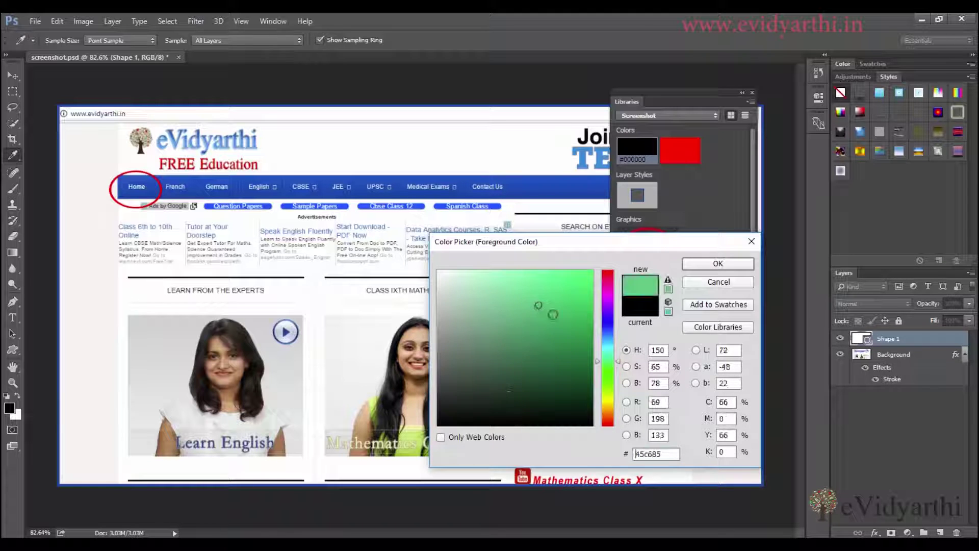
left_click(730, 265)
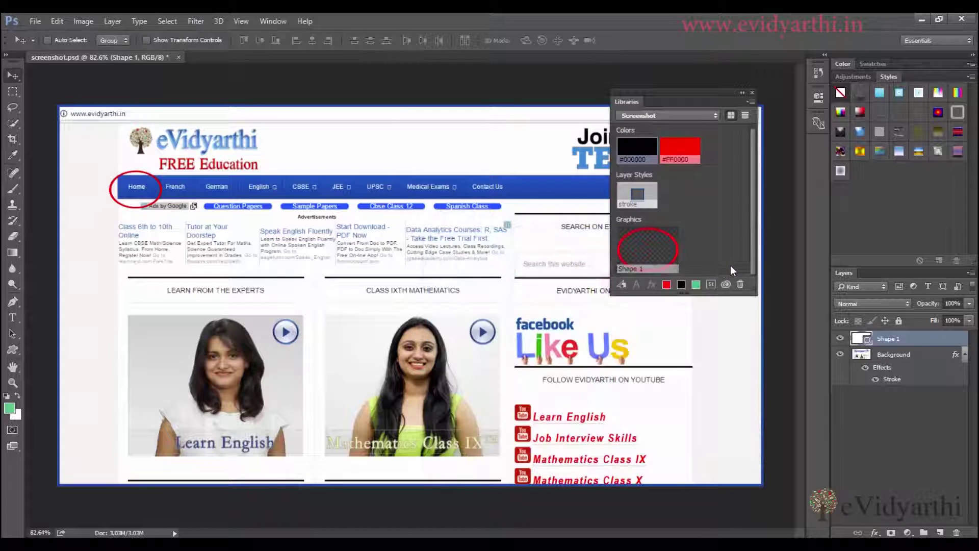
left_click(696, 284)
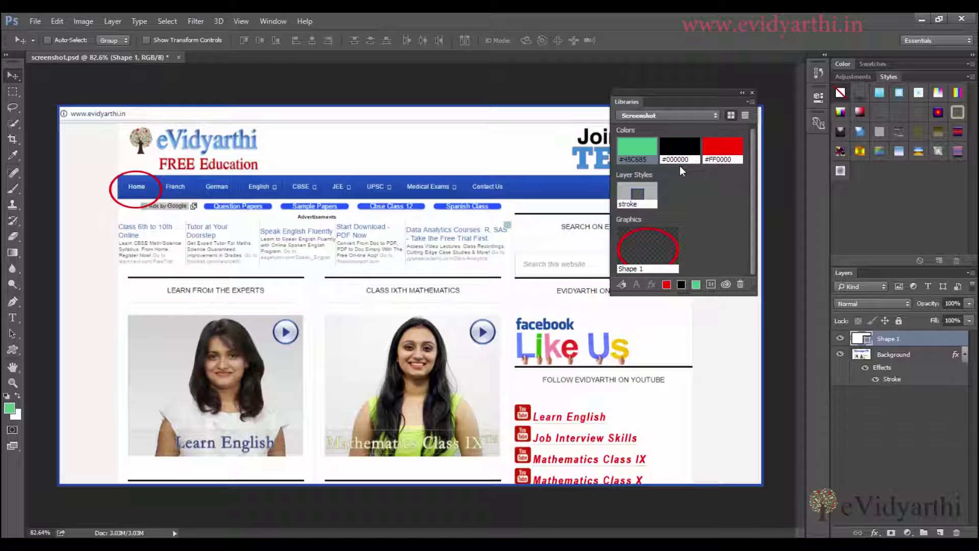
Step: Change the canvas height to 830 pixels, anchored at the top centre
left_click(93, 21)
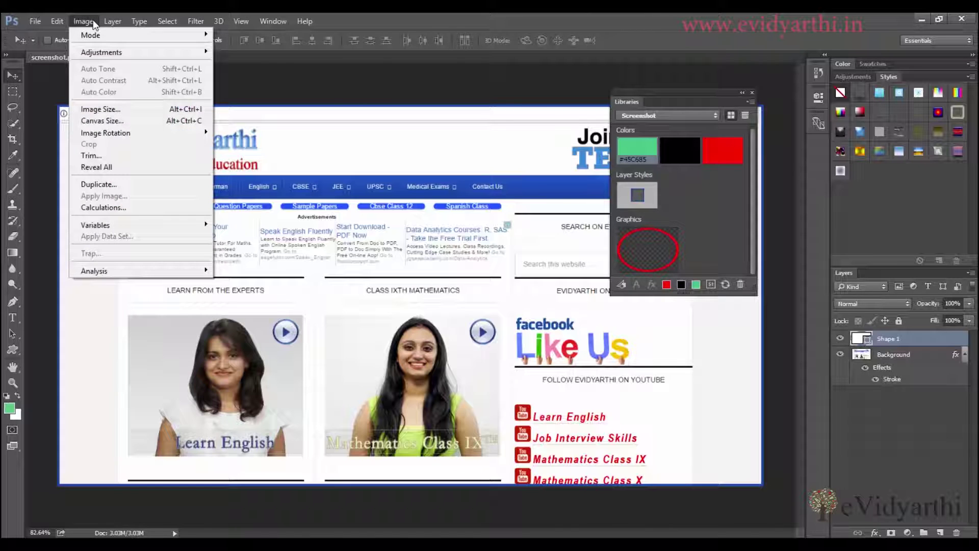
left_click(158, 128)
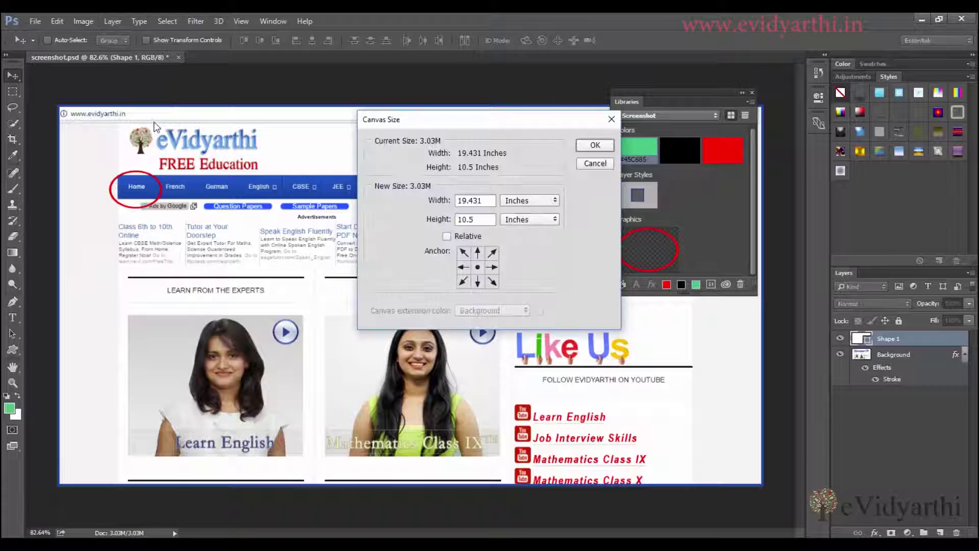
left_click(479, 258)
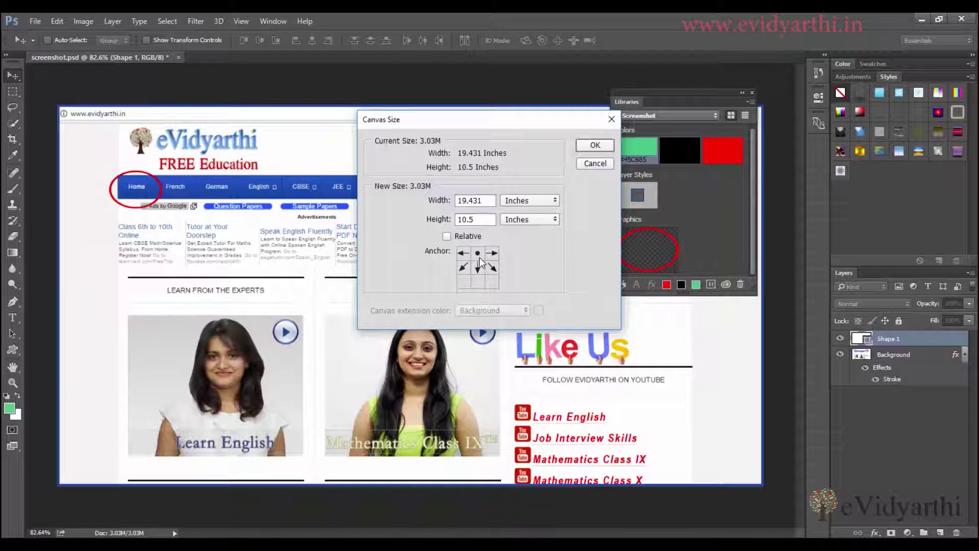
left_click(519, 219)
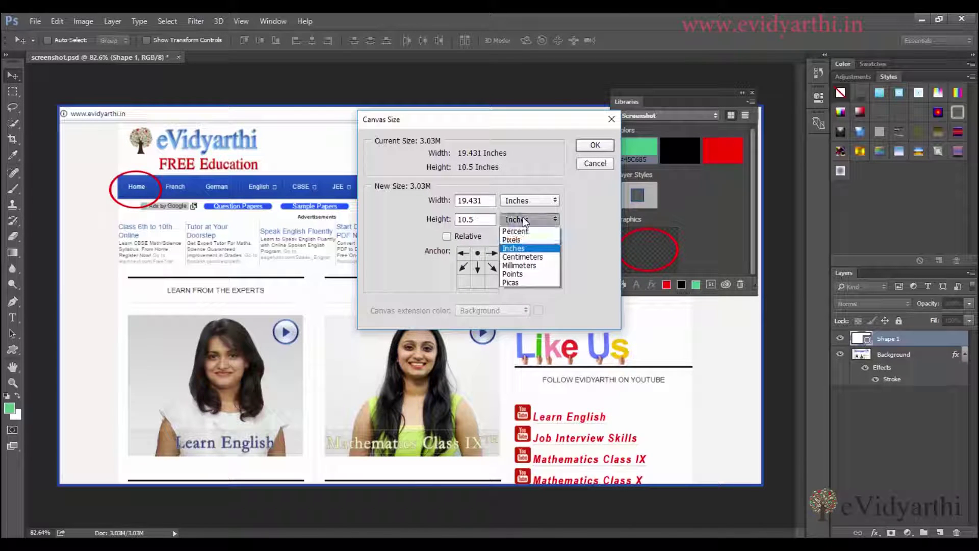
left_click(512, 240)
left_click(449, 219)
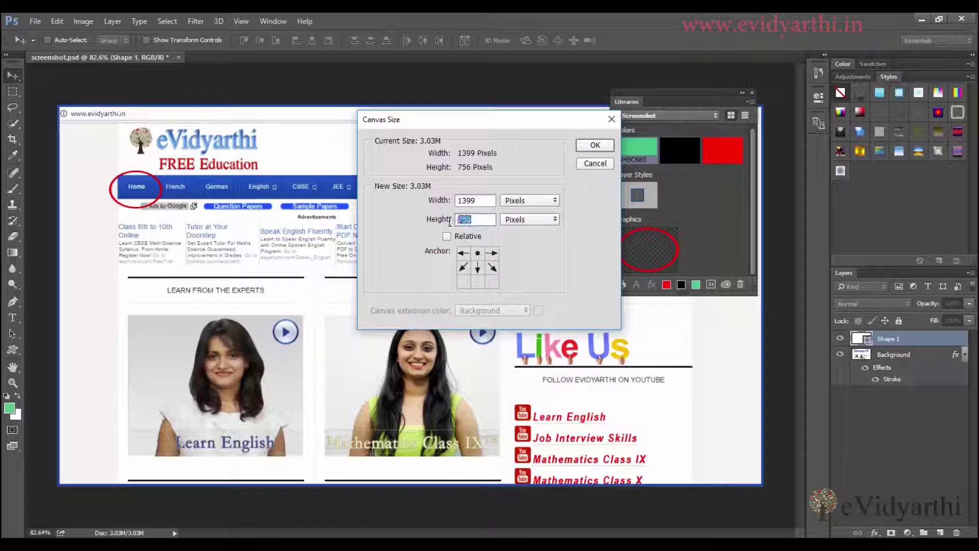
type("8")
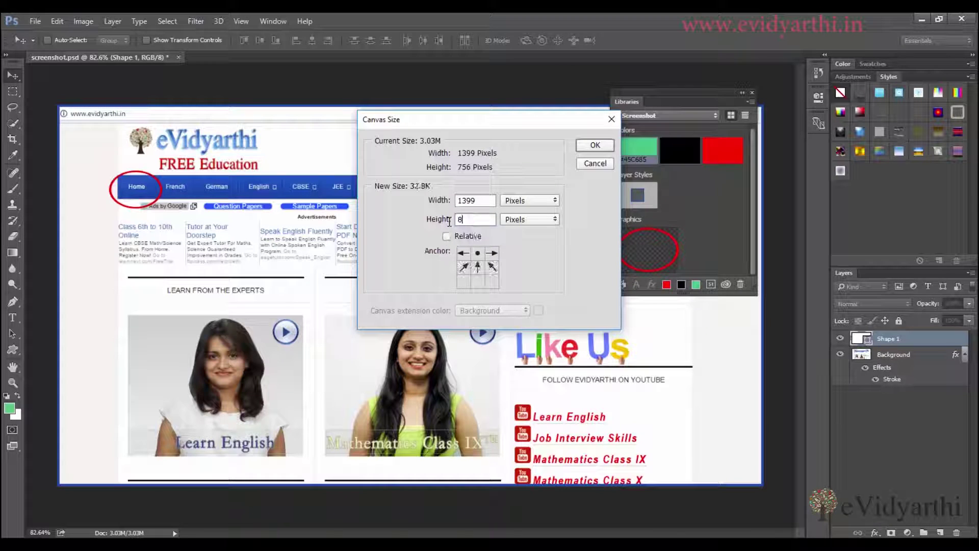
type("30")
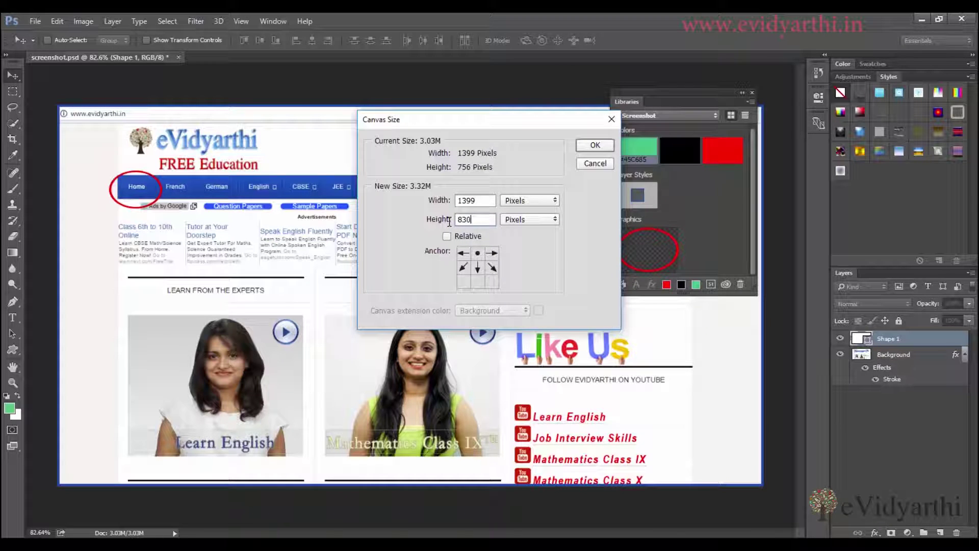
left_click(595, 147)
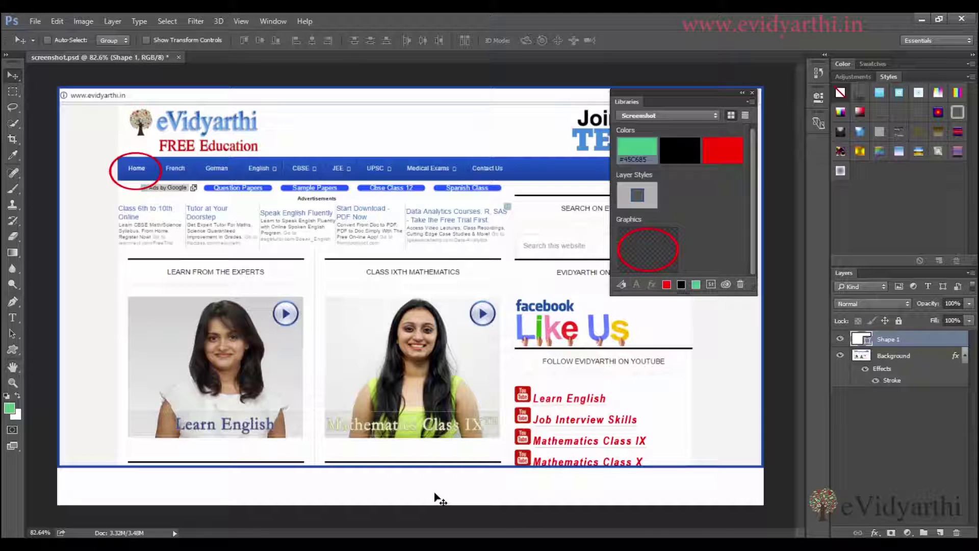
Step: Type the word 'Caption' in the white strip below the screenshot
key("t")
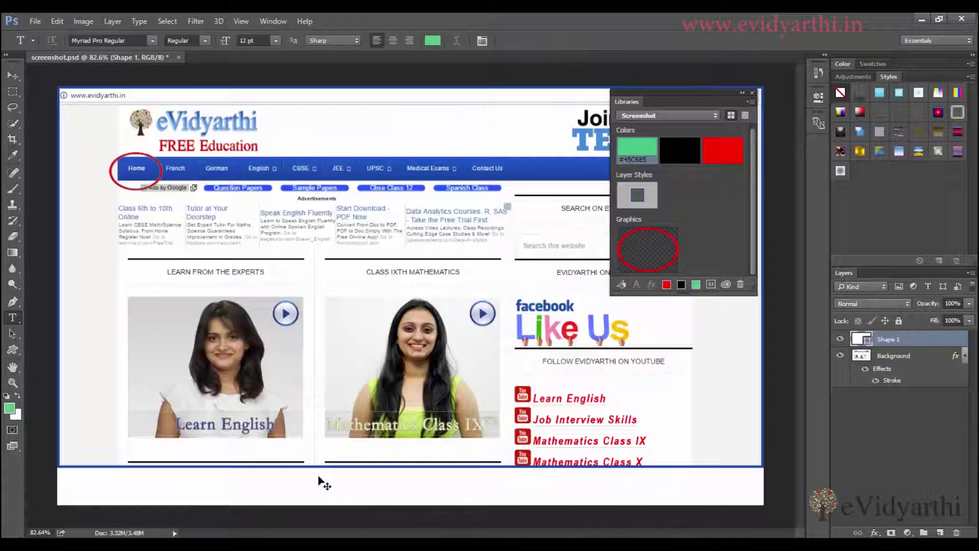
left_click(73, 485)
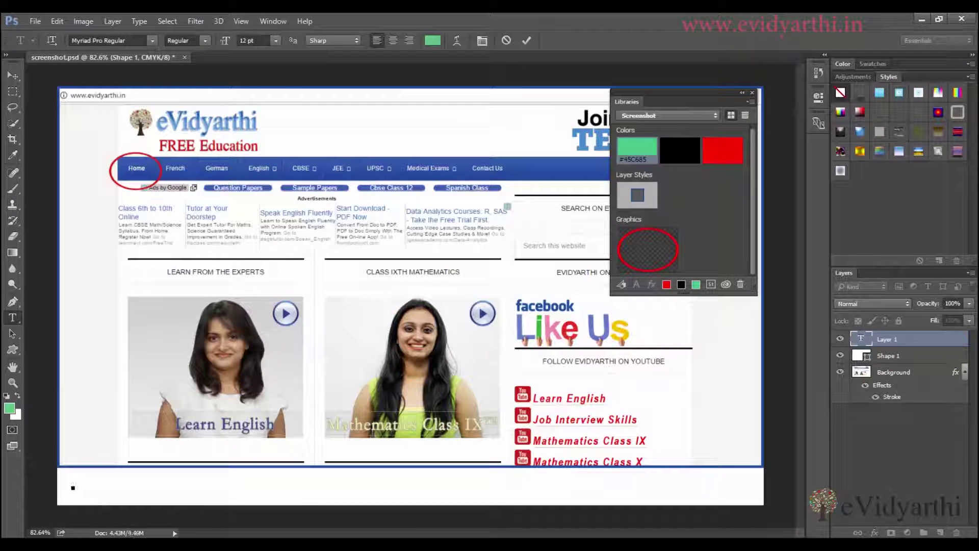
type("Eachn")
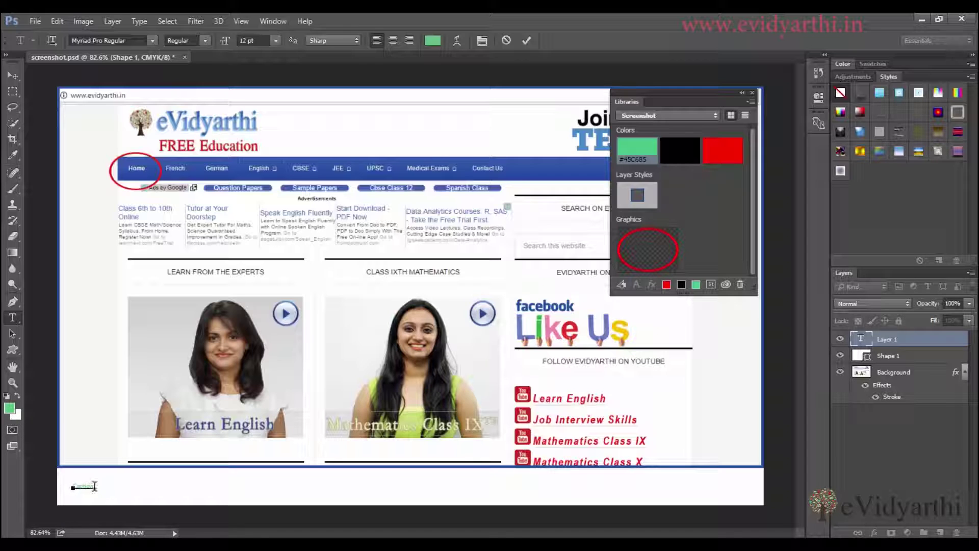
Step: Enlarge the caption to 51 pt, make it Italic, reposition it and commit the text
left_click_drag(94, 486, 71, 485)
left_click_drag(225, 40, 255, 44)
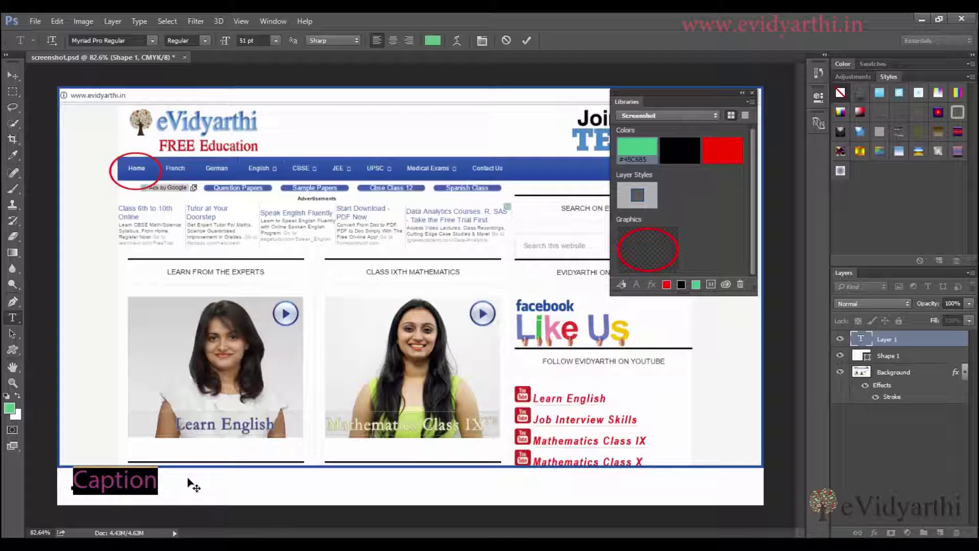
left_click_drag(194, 486, 189, 491)
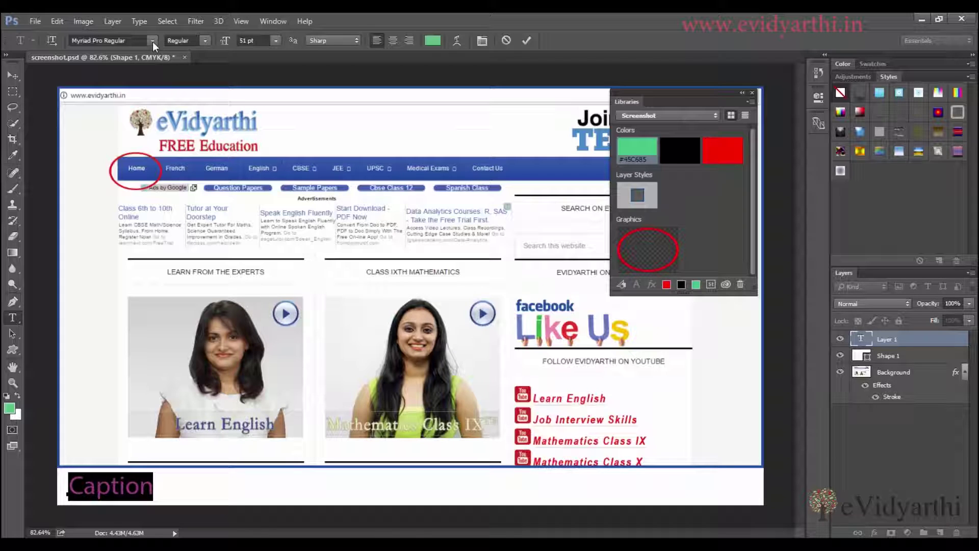
left_click(202, 41)
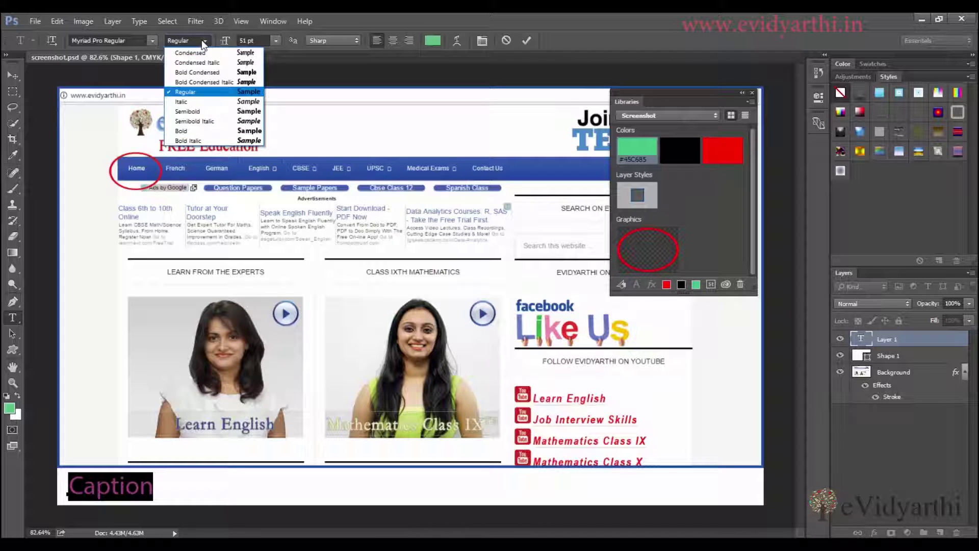
left_click(202, 101)
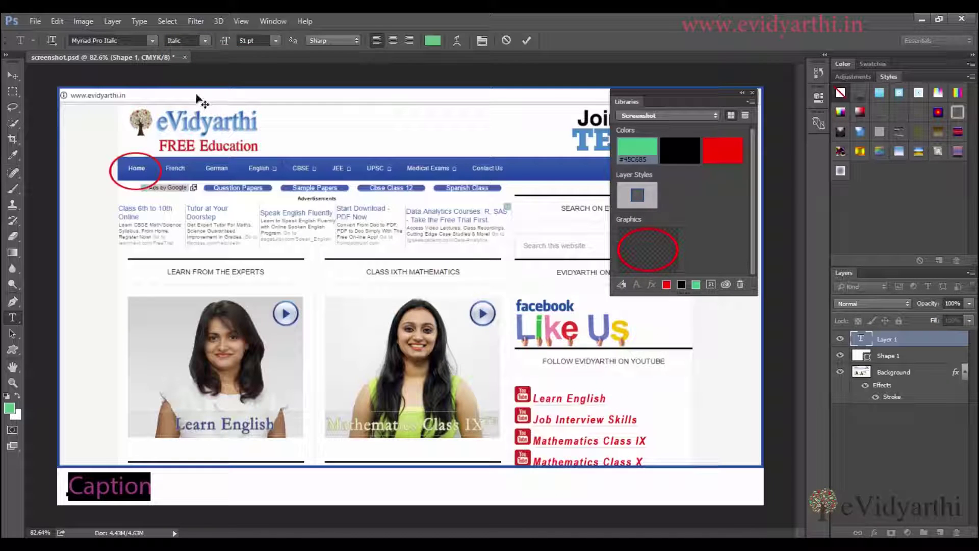
left_click(159, 482)
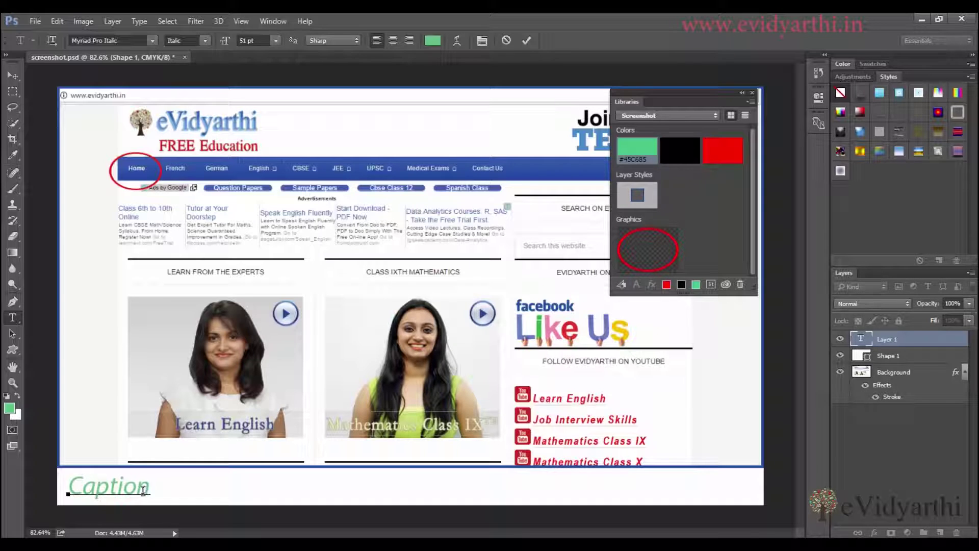
left_click(13, 78)
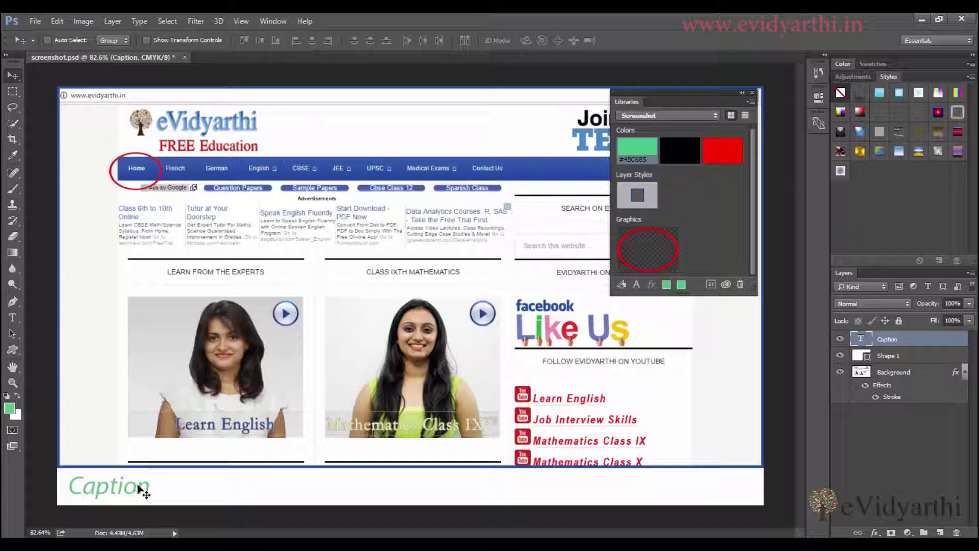
Step: Replace the Caption graphic in the Screenshot library with a Myriad Pro character style from the Caption text
left_click_drag(144, 487, 702, 246)
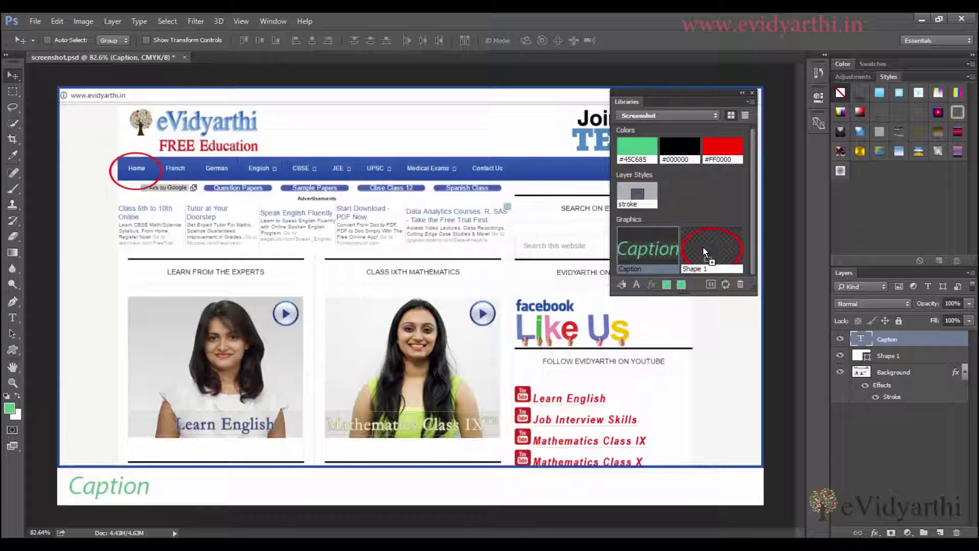
right_click(658, 254)
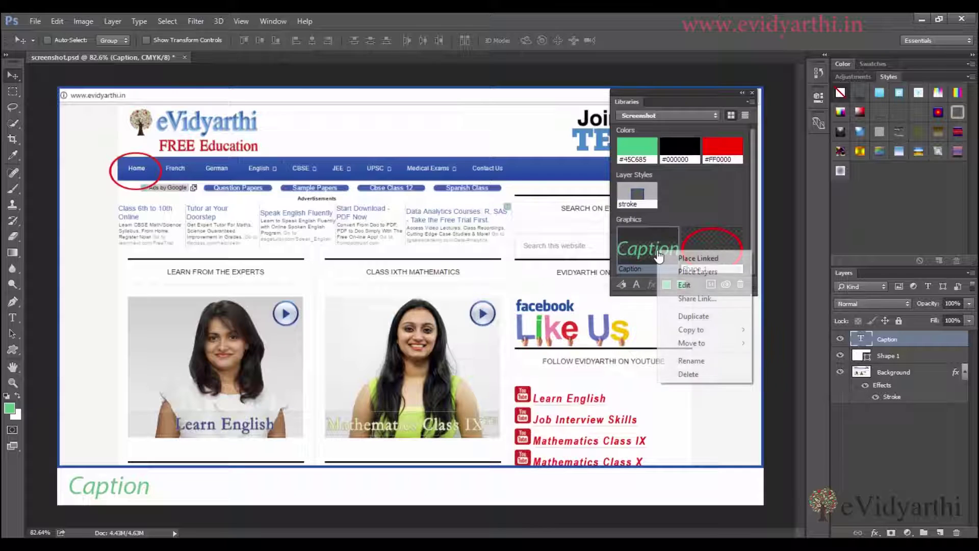
left_click(689, 375)
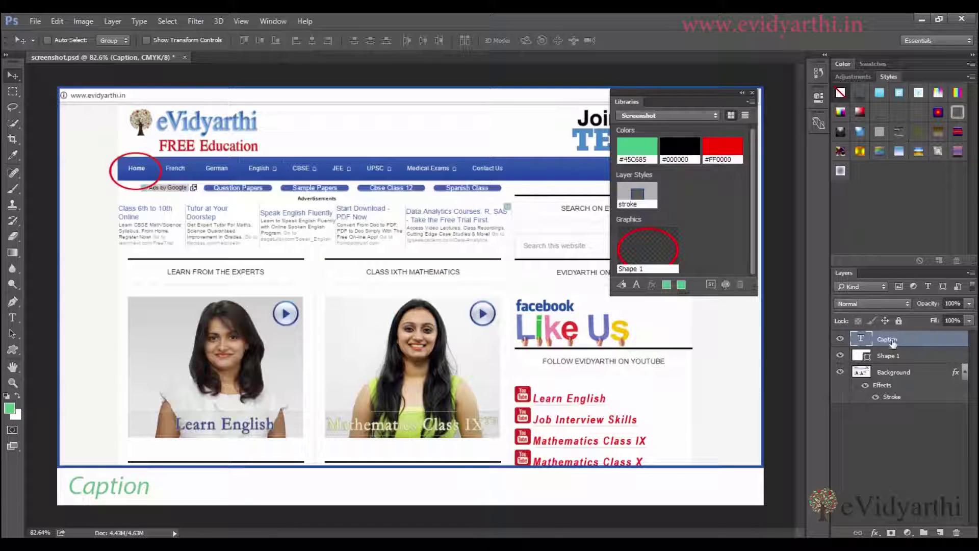
left_click(636, 285)
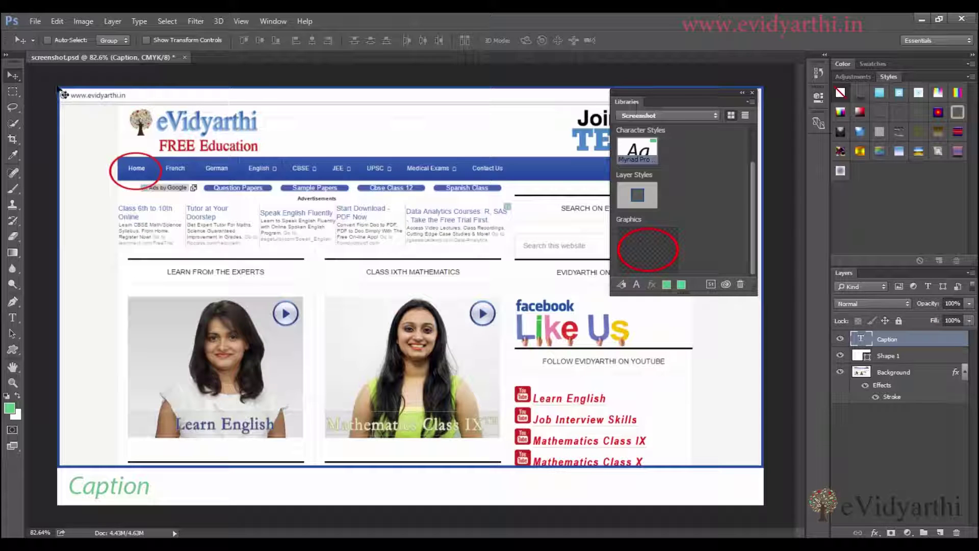
Step: Revert the screenshot to its saved version and apply the library's blue stroke style to Layer 1
left_click(35, 21)
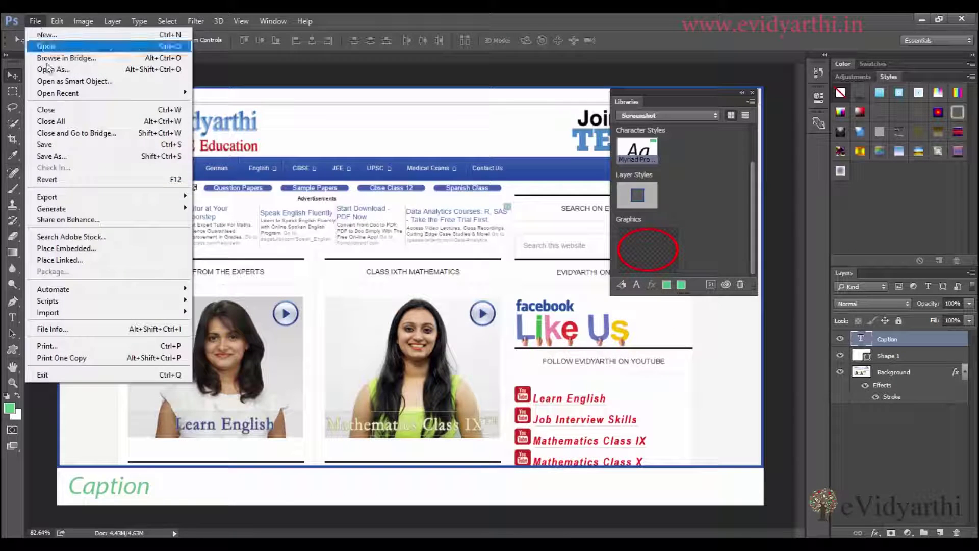
left_click(57, 180)
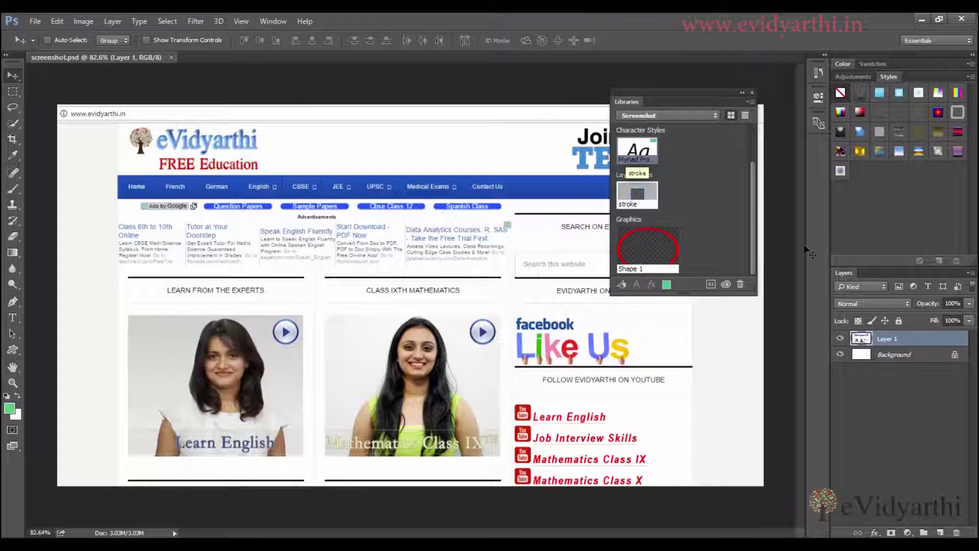
left_click(648, 198)
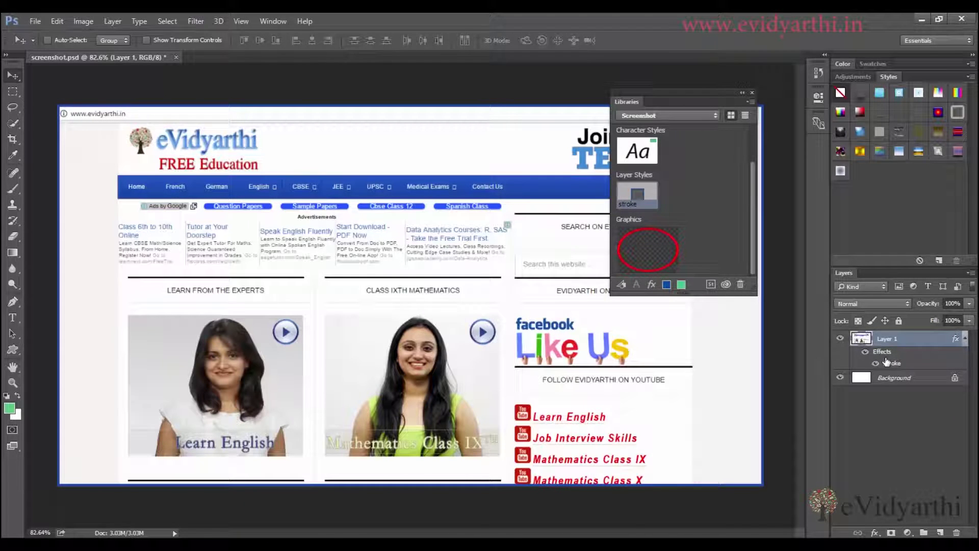
left_click(659, 240)
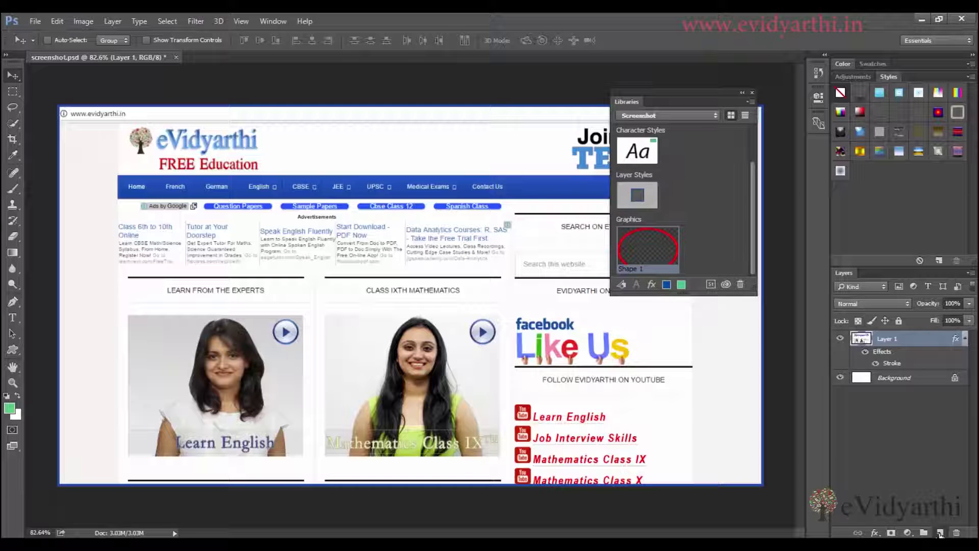
Step: On a new layer, place the library's red Shape 1 ellipse as a linked smart object circling the Home link
left_click(940, 534)
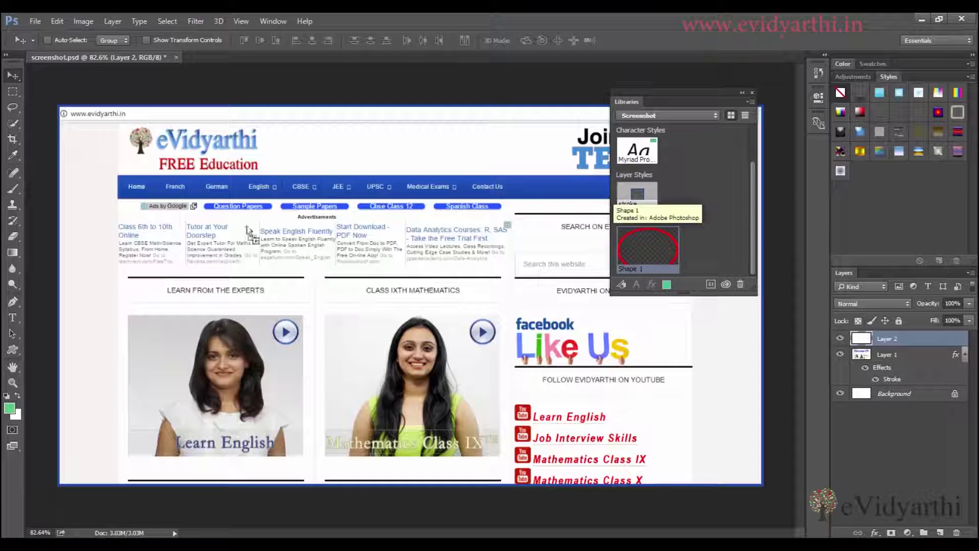
left_click_drag(249, 231, 206, 217)
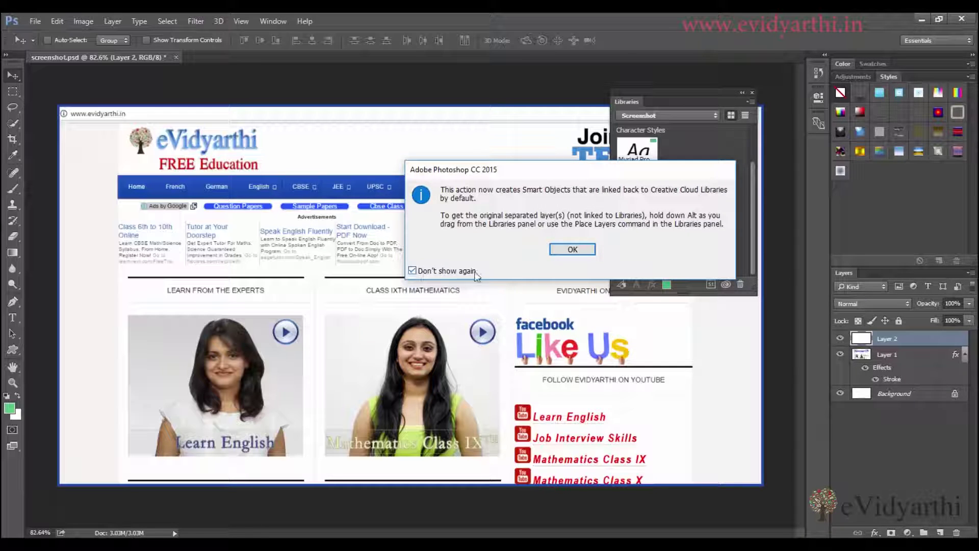
left_click(568, 249)
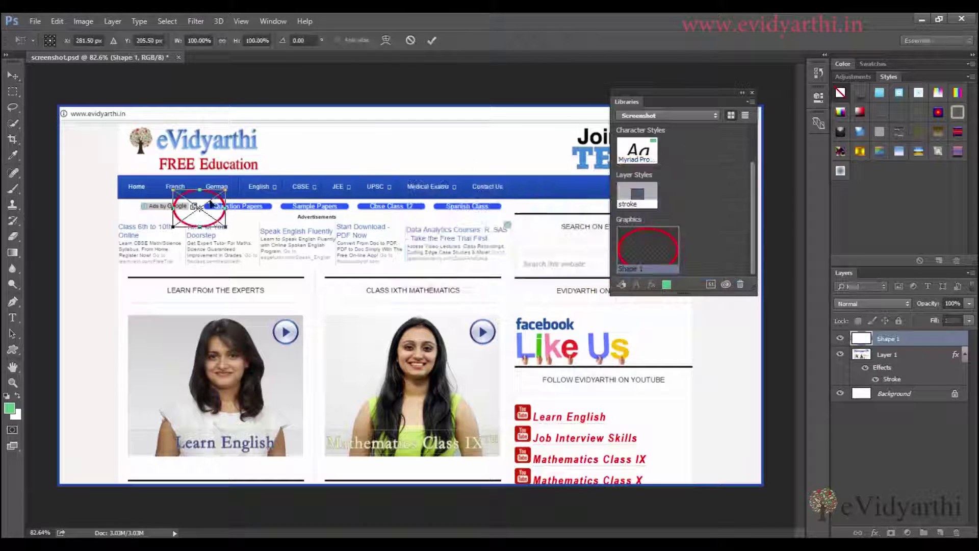
left_click_drag(202, 205, 145, 197)
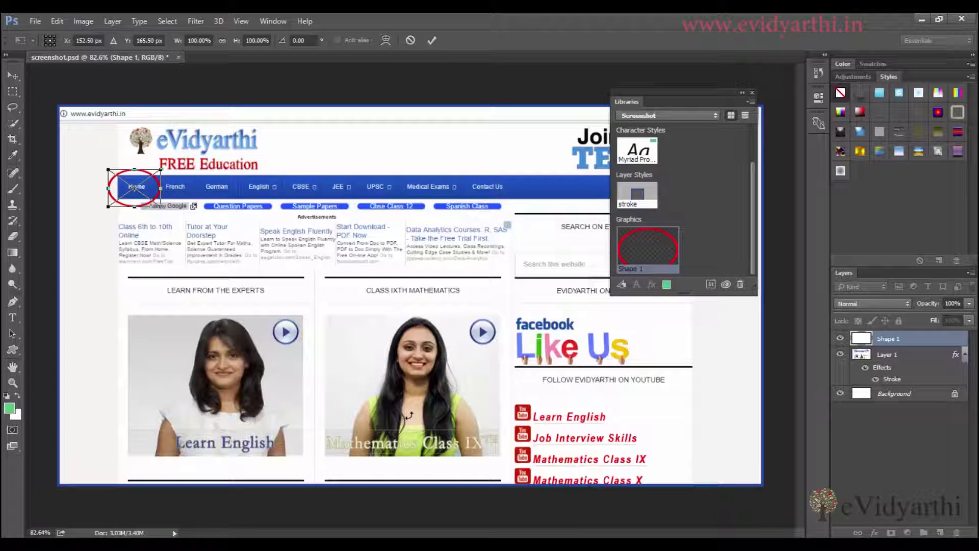
key("Return")
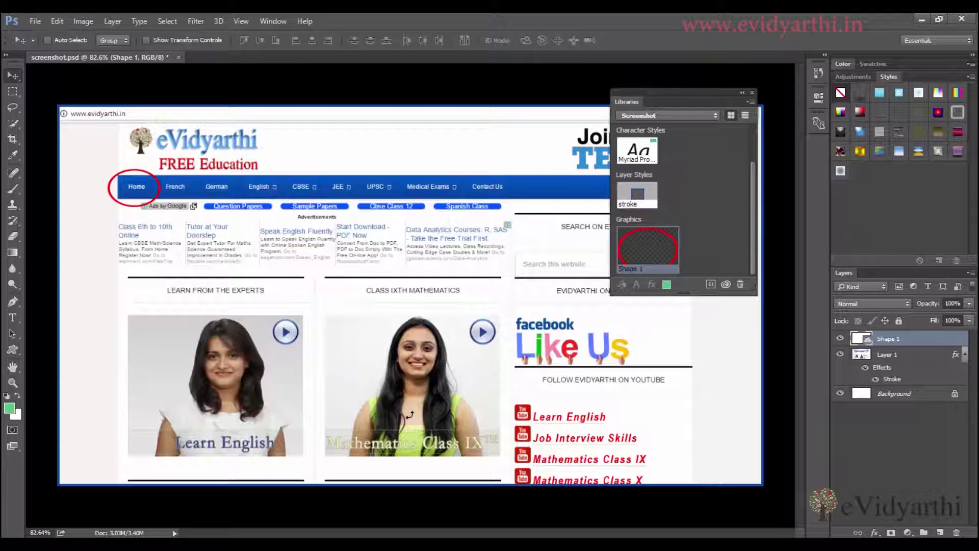